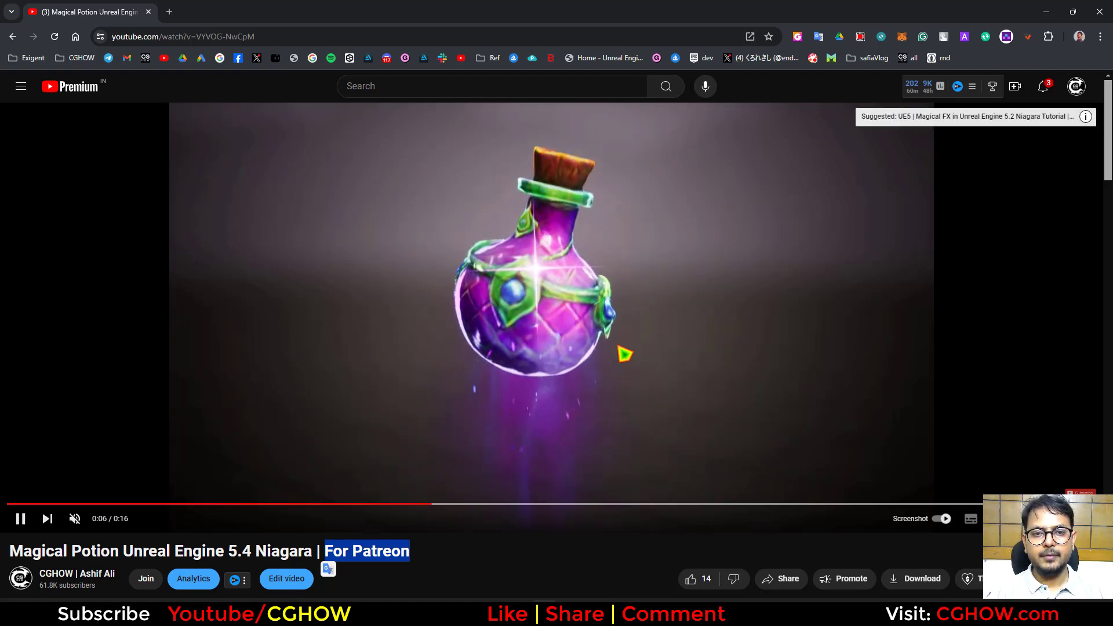
- Switch from the browser to the Unreal Editor and look over the Potion folder's assets and its potion_tutorial subfolder
click(1052, 11)
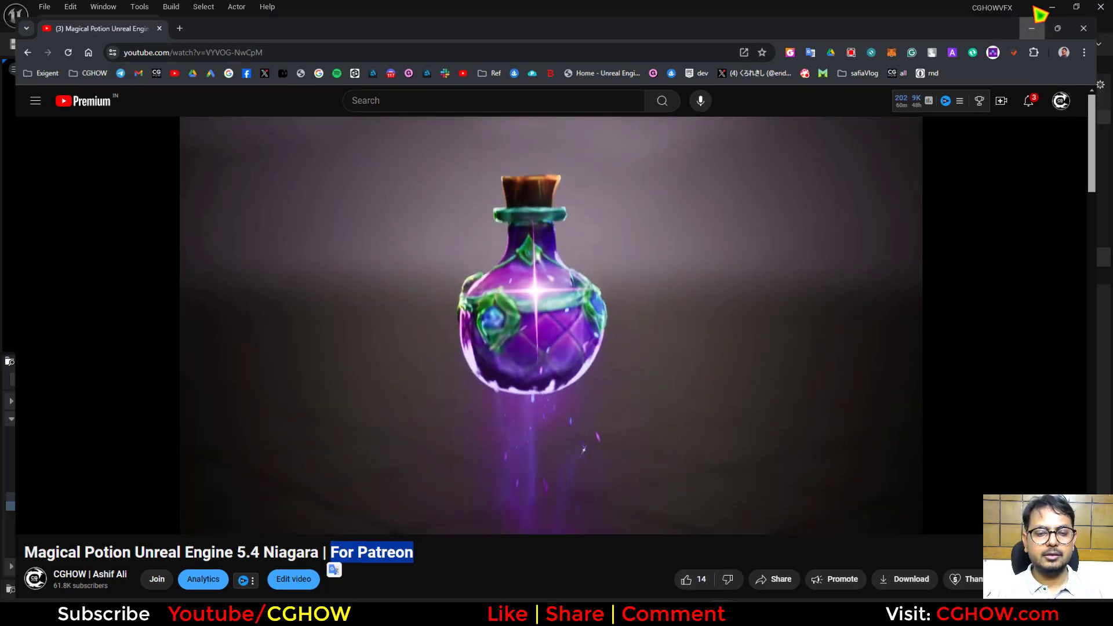
click(333, 382)
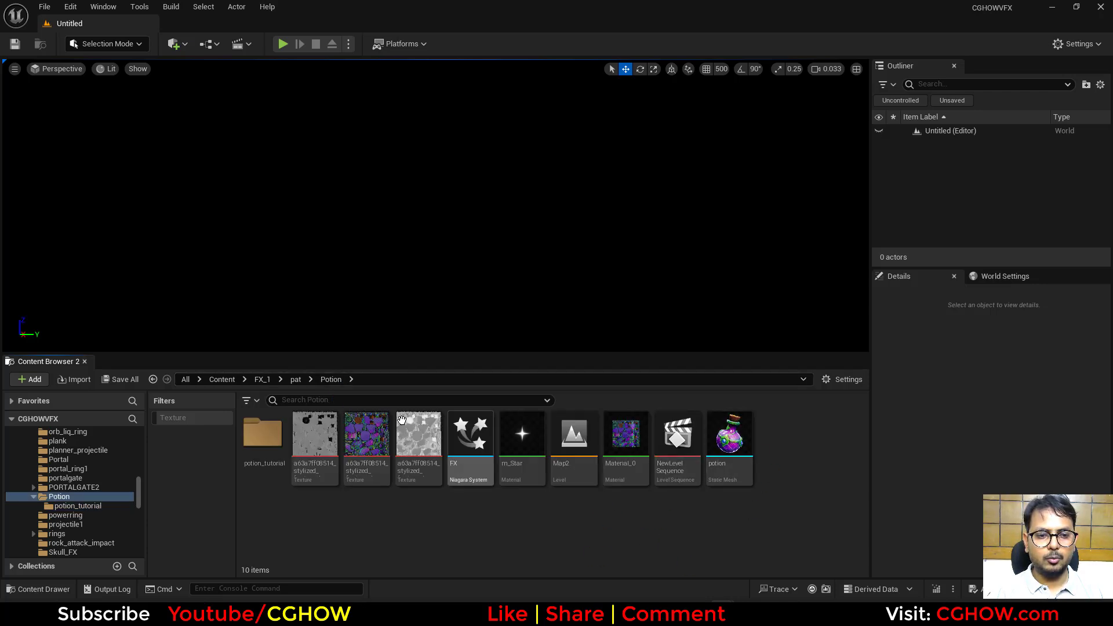
click(479, 476)
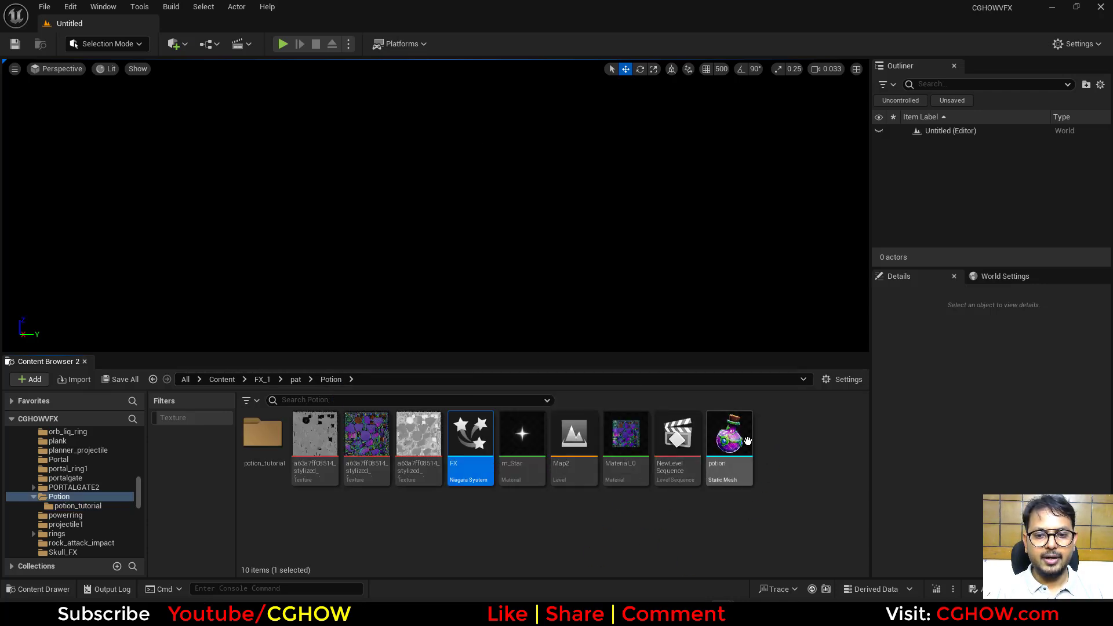
click(748, 442)
double_click(263, 438)
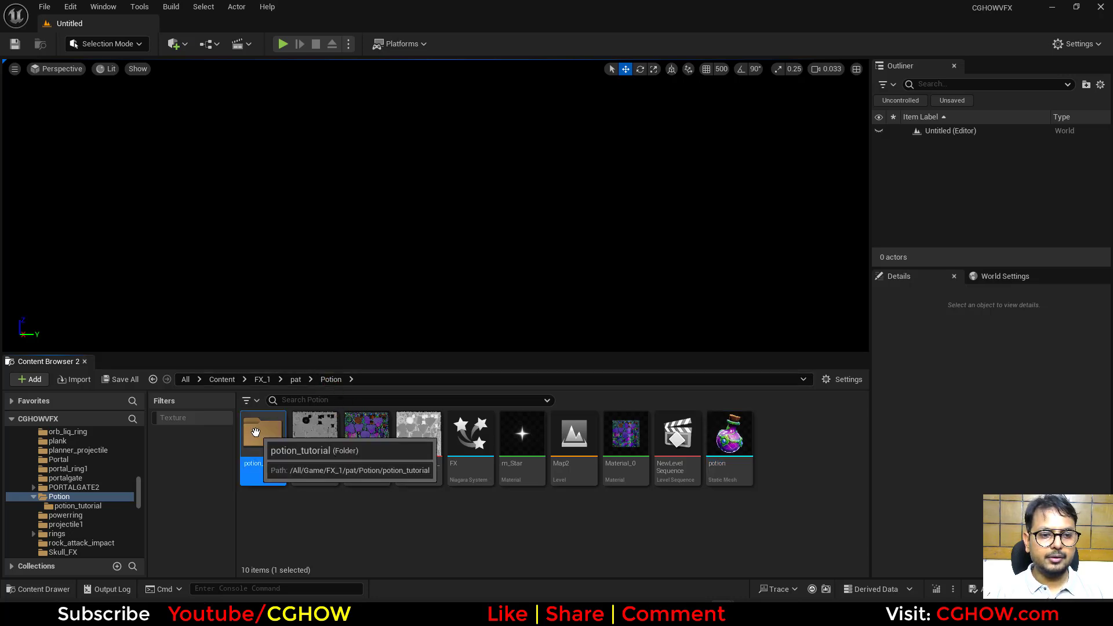
right_click(418, 478)
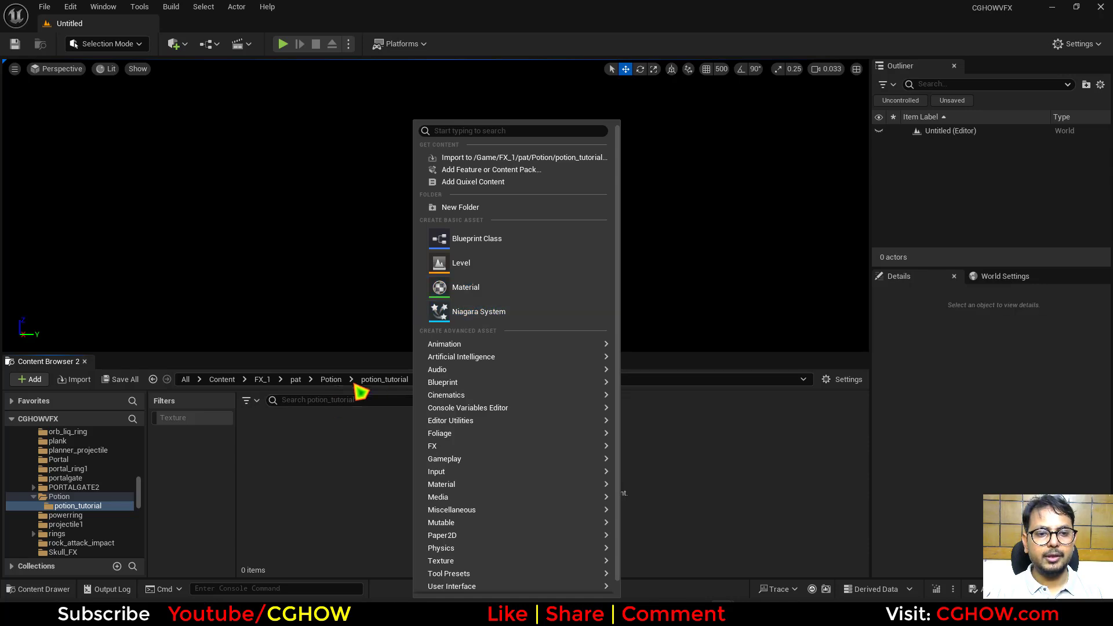
click(331, 379)
- Open the potion static mesh, inspect its shape from several angles, and close it again
click(746, 454)
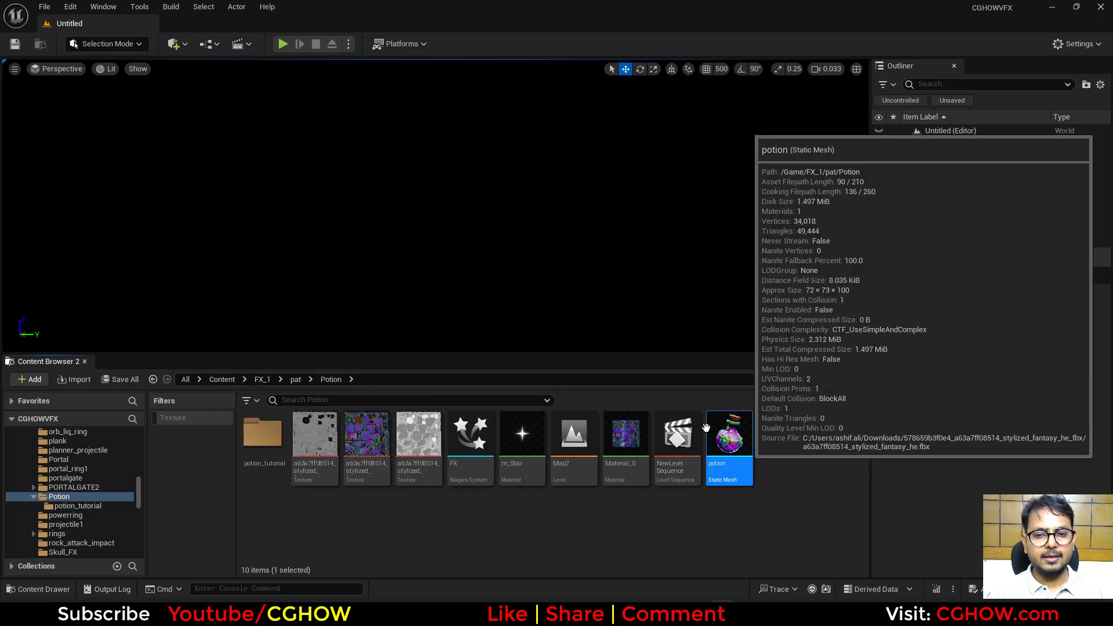
double_click(710, 431)
scroll(410, 348, up, 3)
drag(409, 347, 551, 342)
scroll(410, 348, up, 3)
scroll(329, 183, down, 5)
mouse_move(329, 182)
mouse_down()
mouse_move(382, 179)
mouse_move(330, 182)
mouse_up()
click(272, 23)
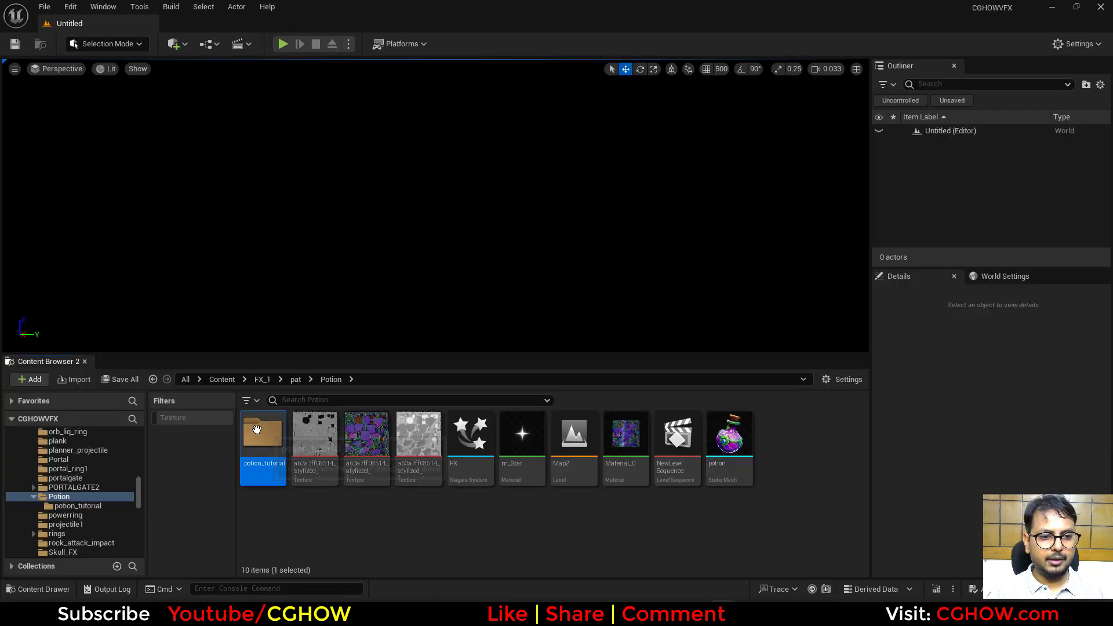
- Create a material named m_potion in the potion_tutorial folder and open it for editing
double_click(262, 444)
right_click(381, 485)
click(439, 287)
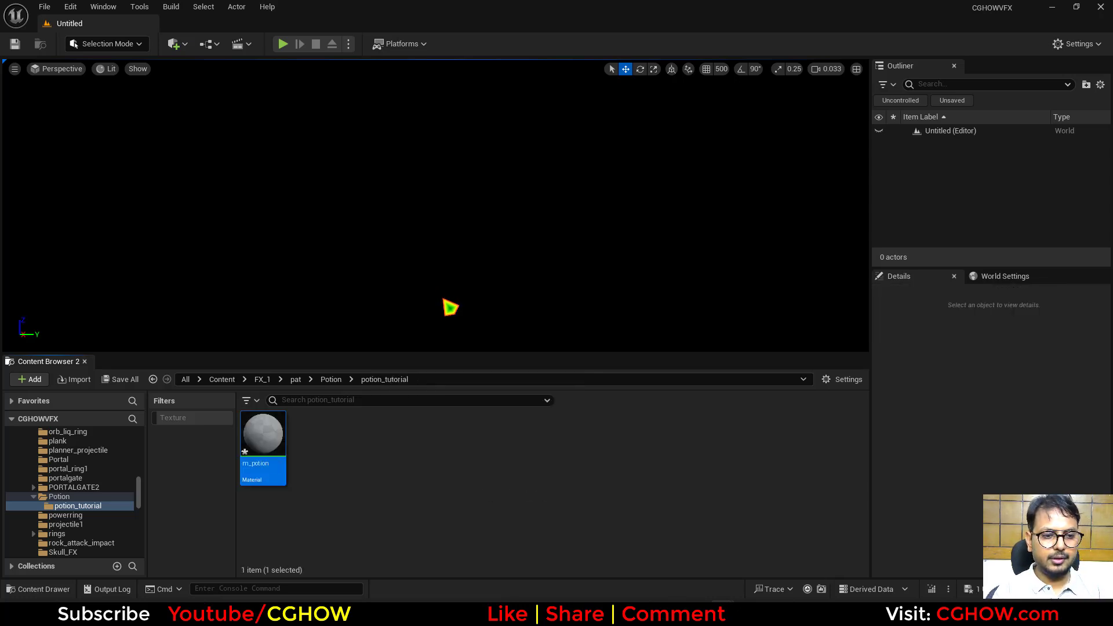
double_click(262, 436)
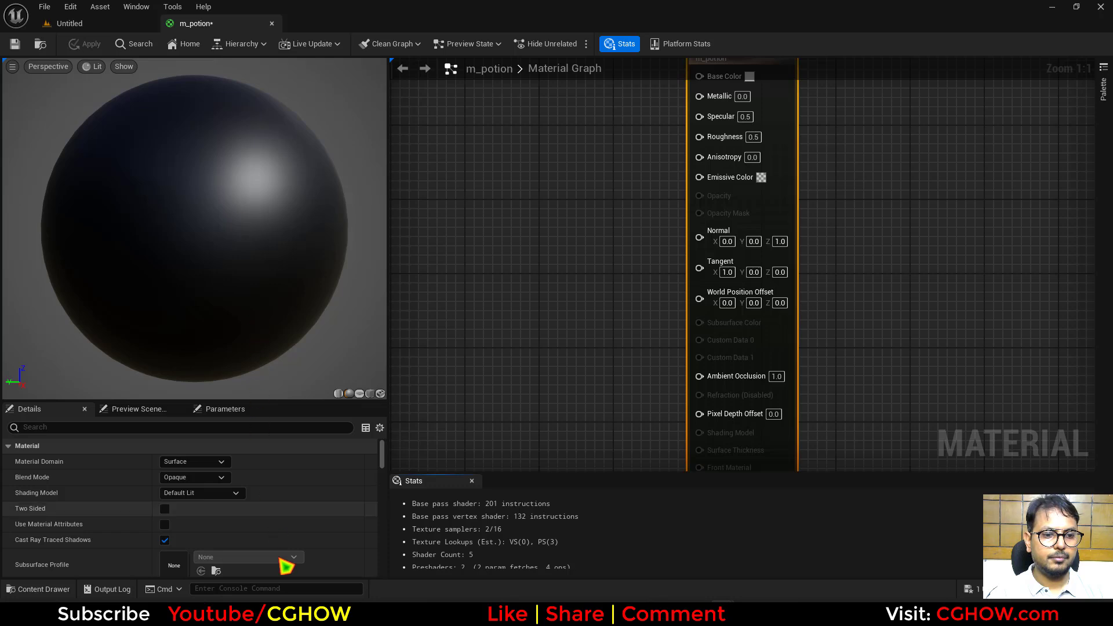
- Use the potion static mesh from the Potion folder as the preview mesh of m_potion
click(68, 26)
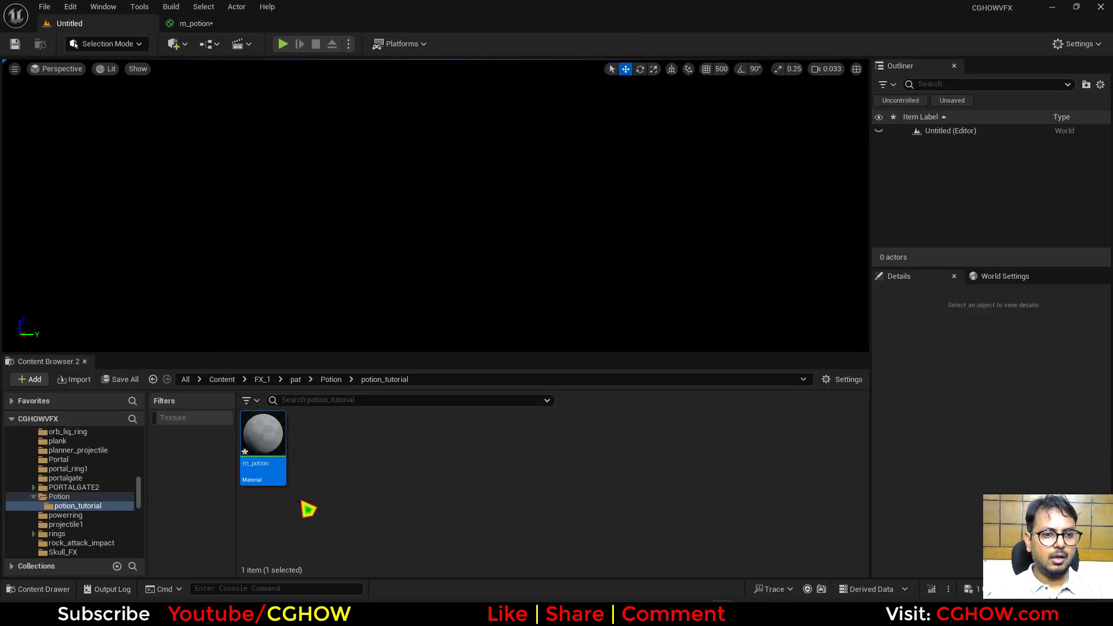
click(331, 380)
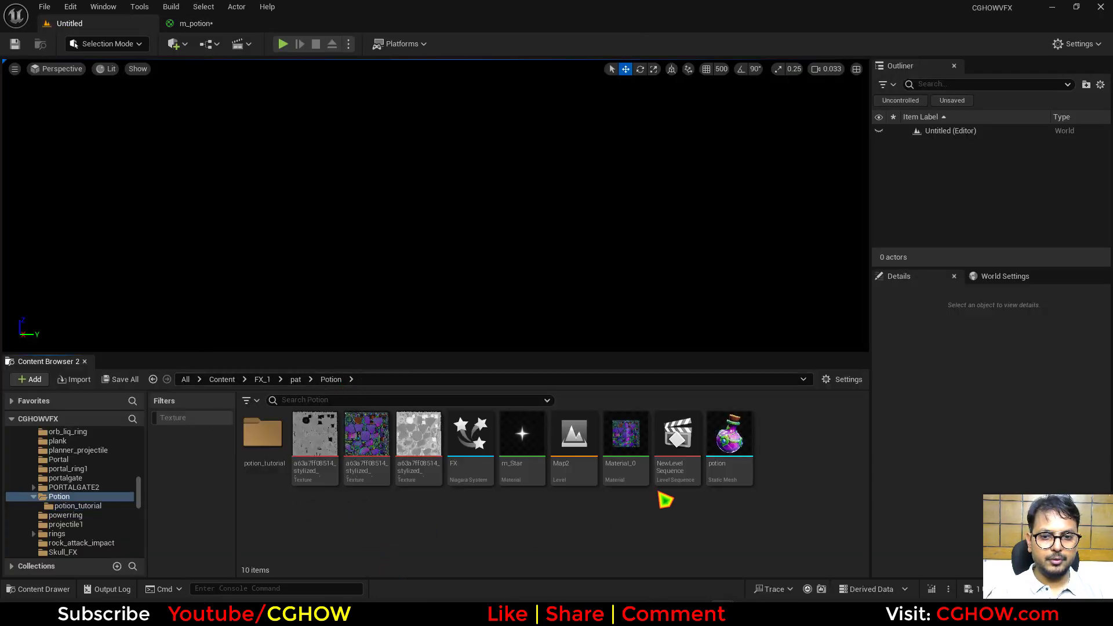
click(738, 483)
click(196, 23)
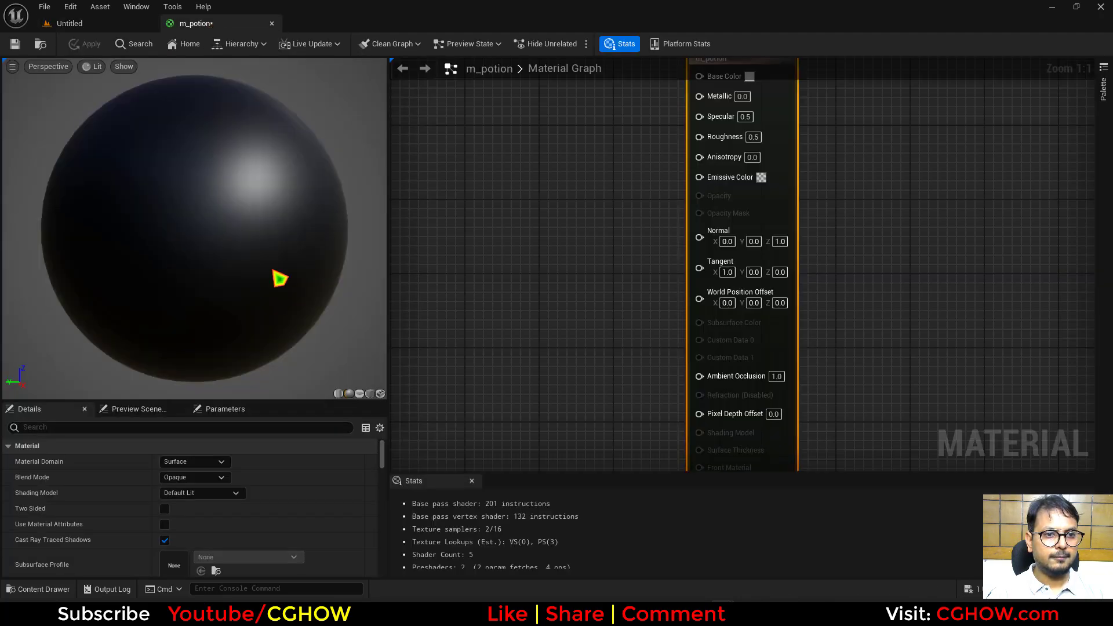
click(380, 393)
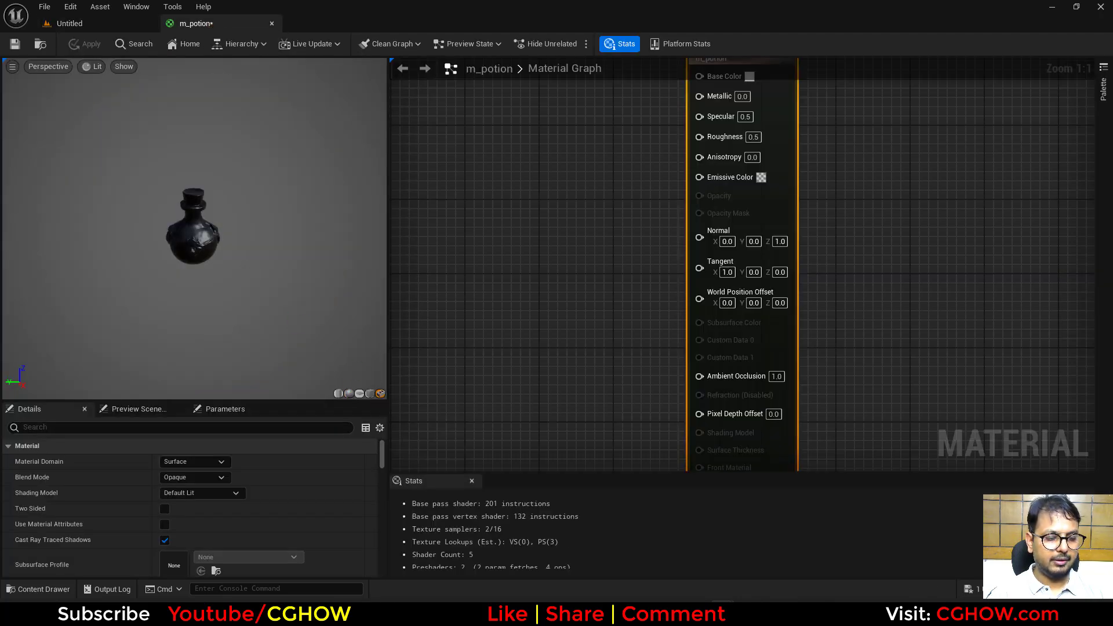
scroll(194, 226, up, 5)
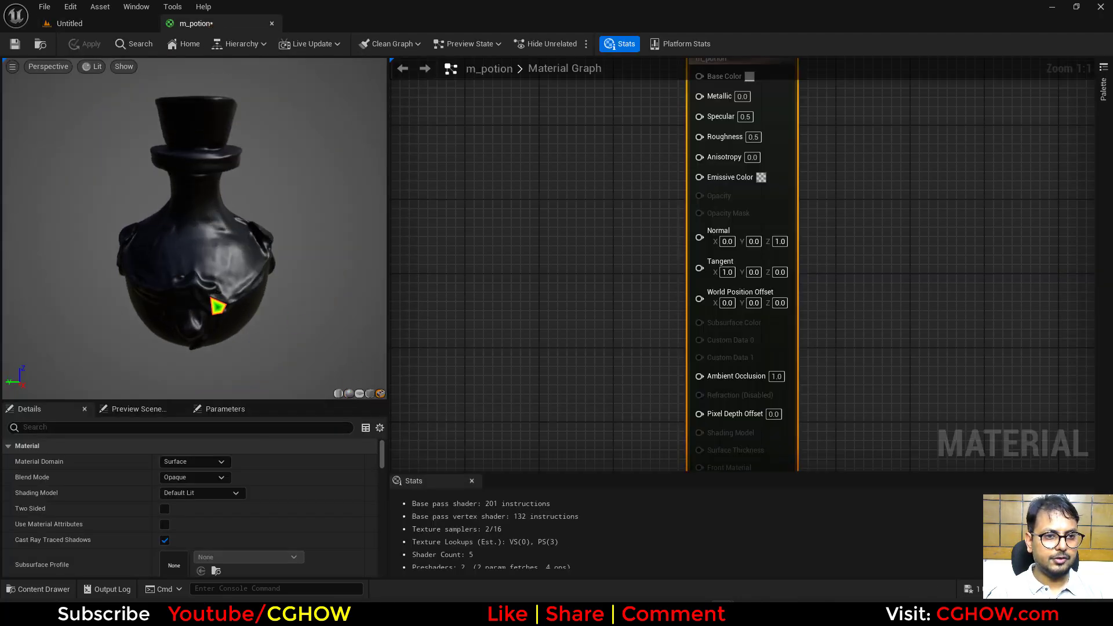
drag(218, 305, 191, 273)
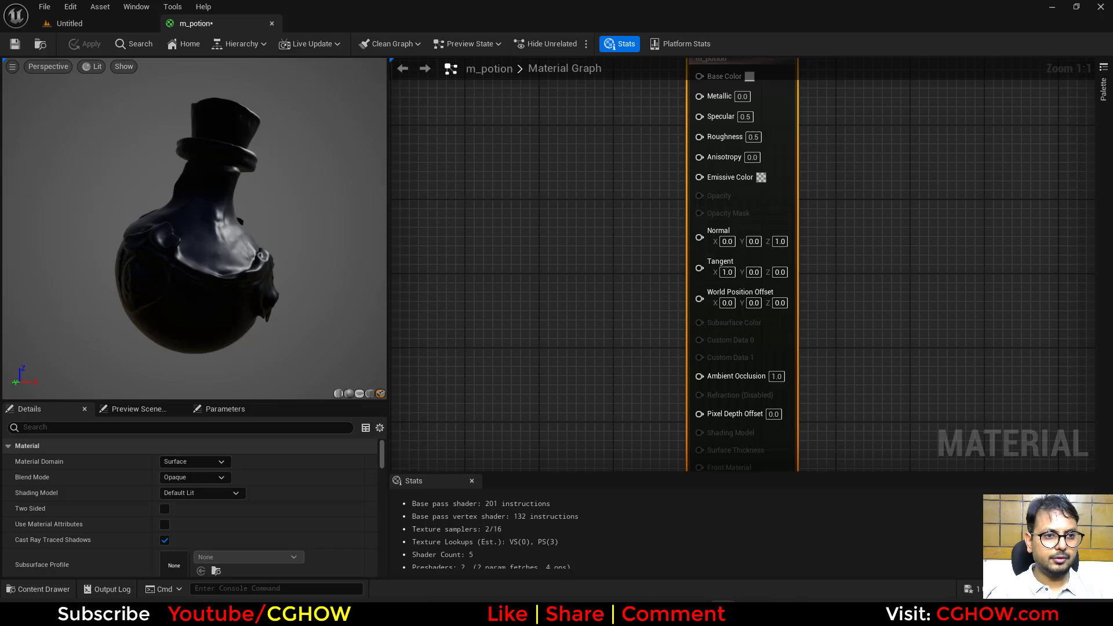
- Add the potion's metallic, rgb and roughness textures to the m_potion graph and connect the rgb texture to Base Color
click(105, 24)
drag(420, 462, 479, 238)
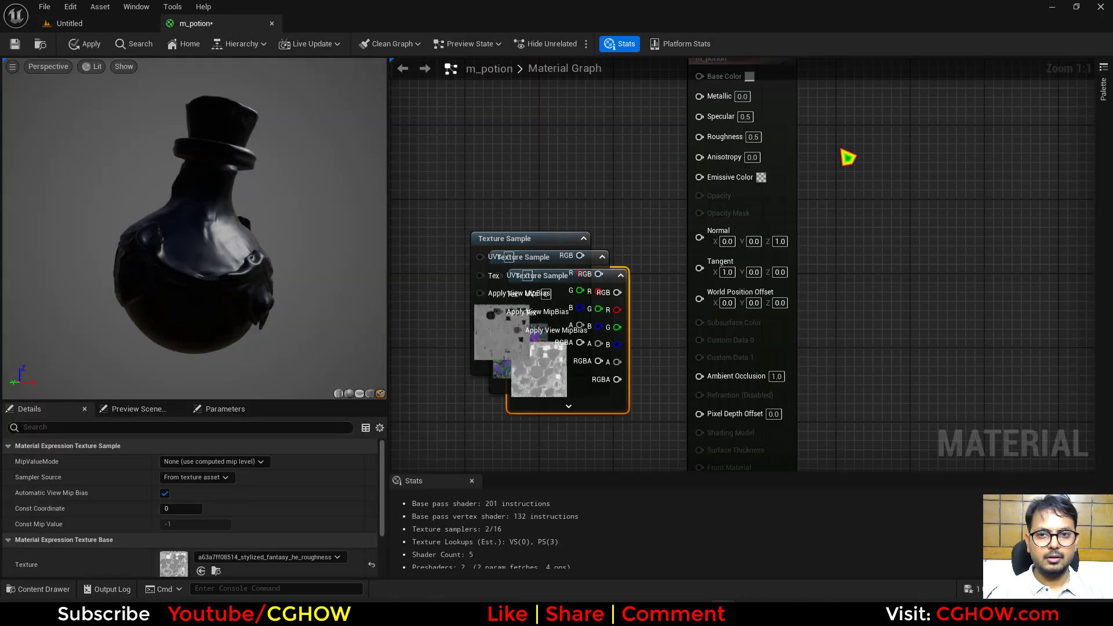
drag(560, 238, 885, 187)
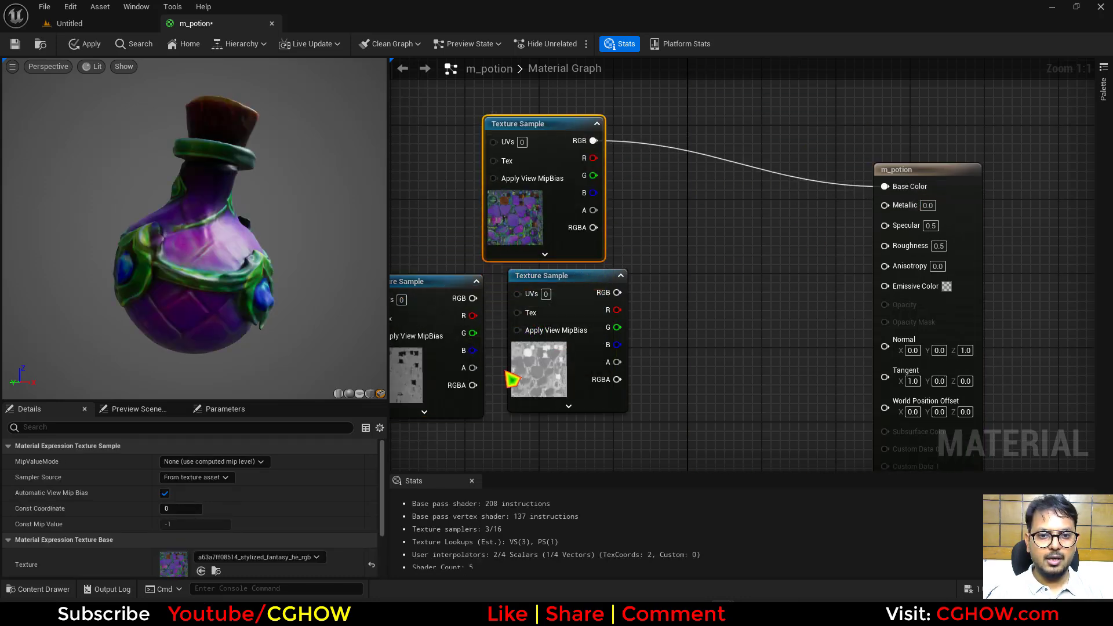
- Connect the roughness texture to Roughness and the metallic texture to Metallic, placing the metallic sample below the roughness one
click(514, 374)
drag(617, 294, 905, 246)
click(406, 403)
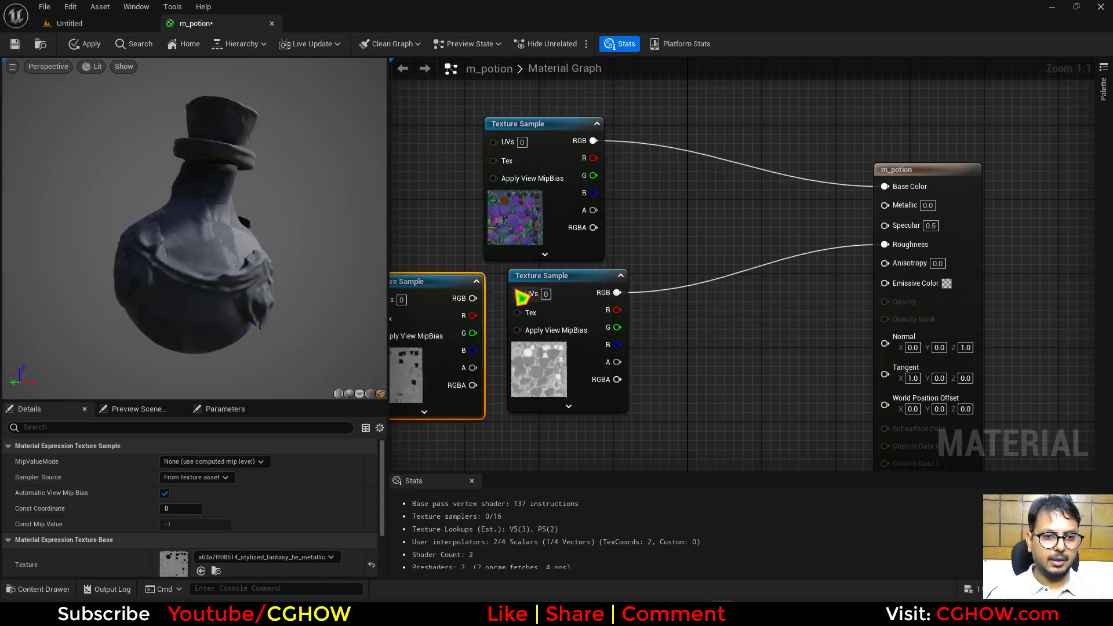
drag(472, 298, 904, 207)
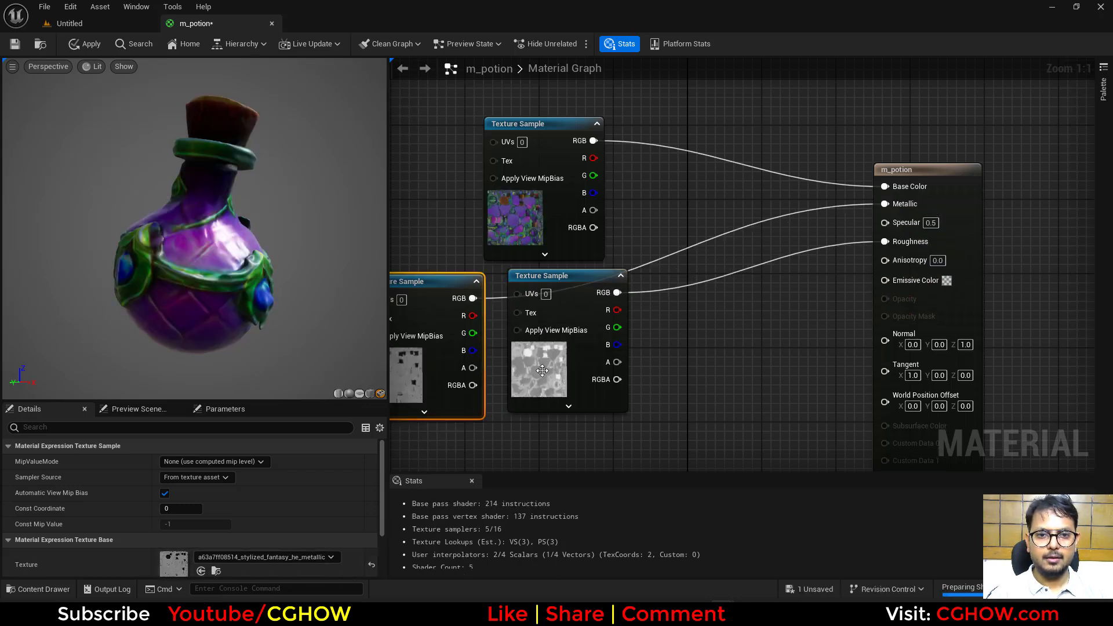
drag(445, 358, 827, 405)
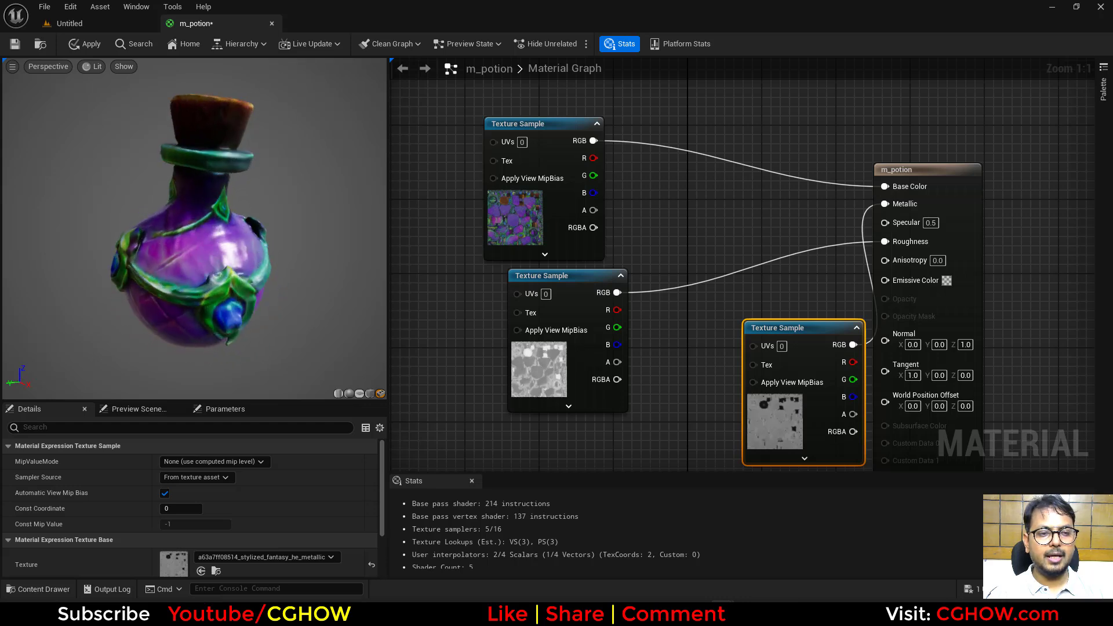
right_drag(757, 404, 766, 325)
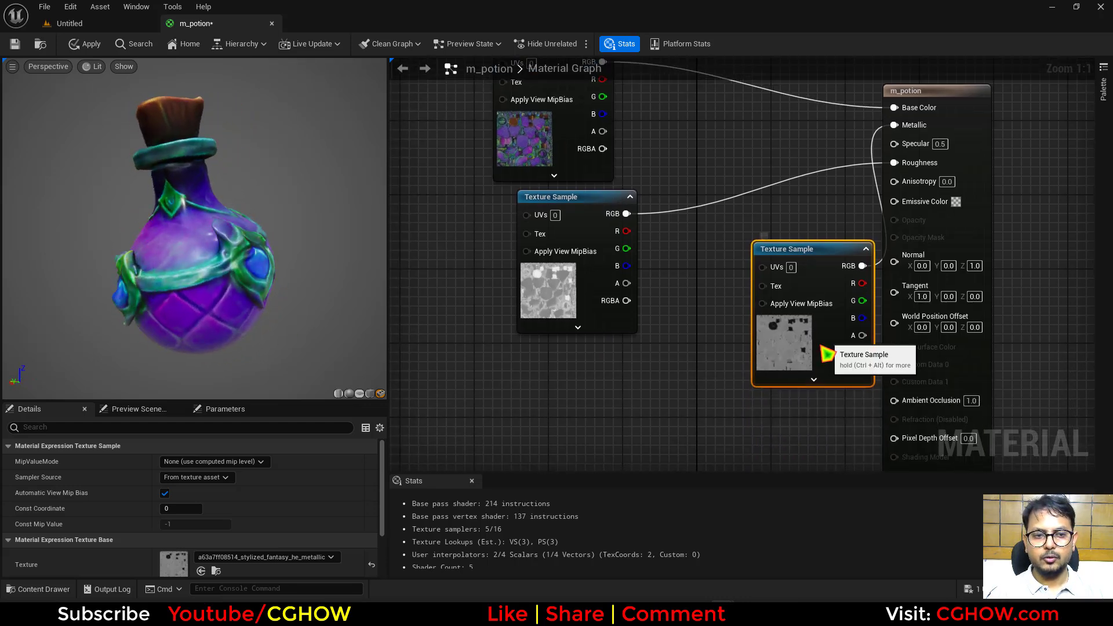
drag(821, 348, 691, 440)
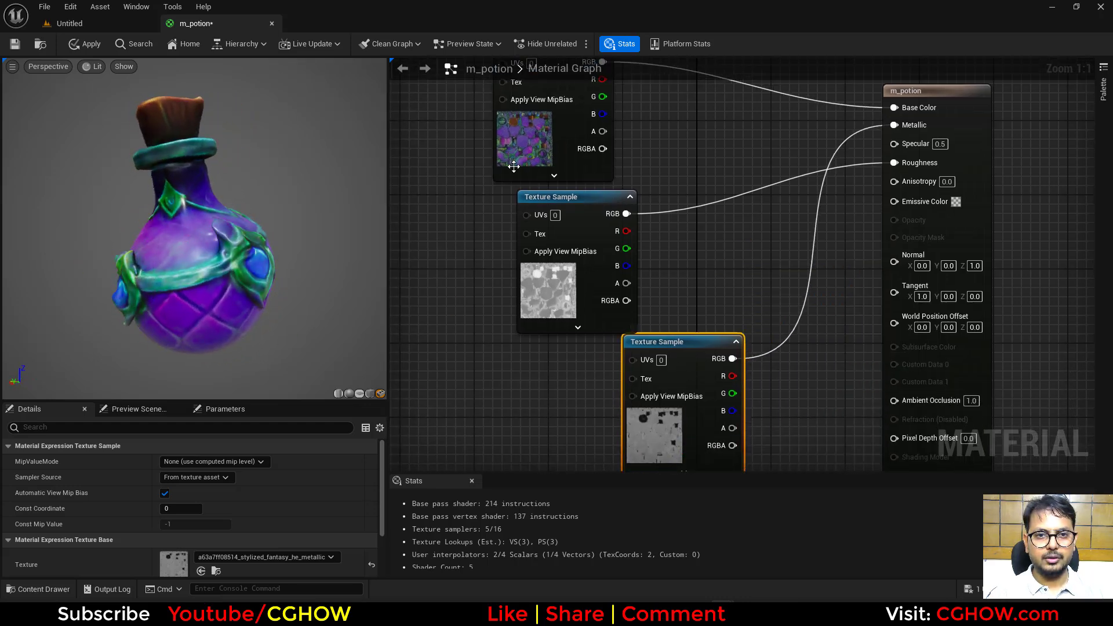
- Add a Fresnel node above the rgb Texture Sample and preview its output on the potion
right_drag(597, 163, 566, 347)
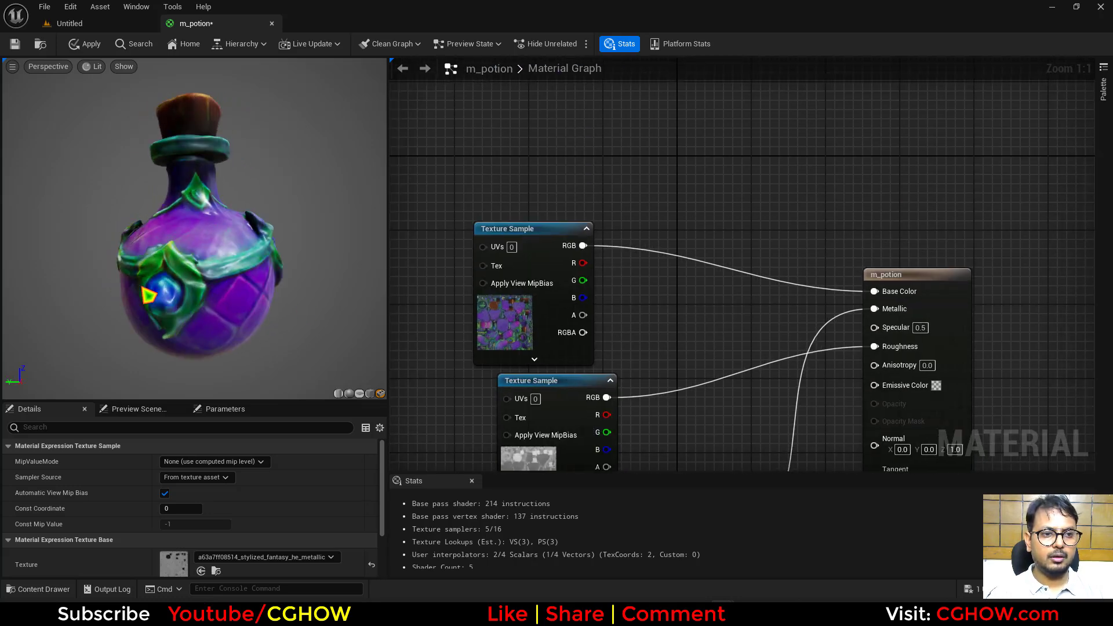
right_drag(703, 316, 701, 373)
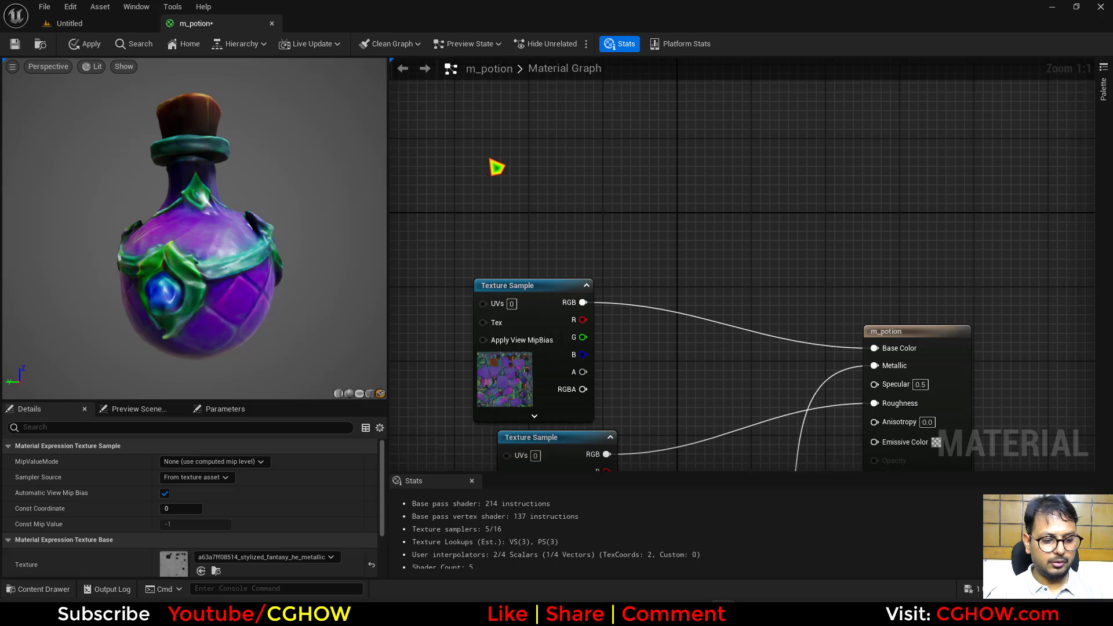
right_click(494, 164)
text(fre)
click(539, 286)
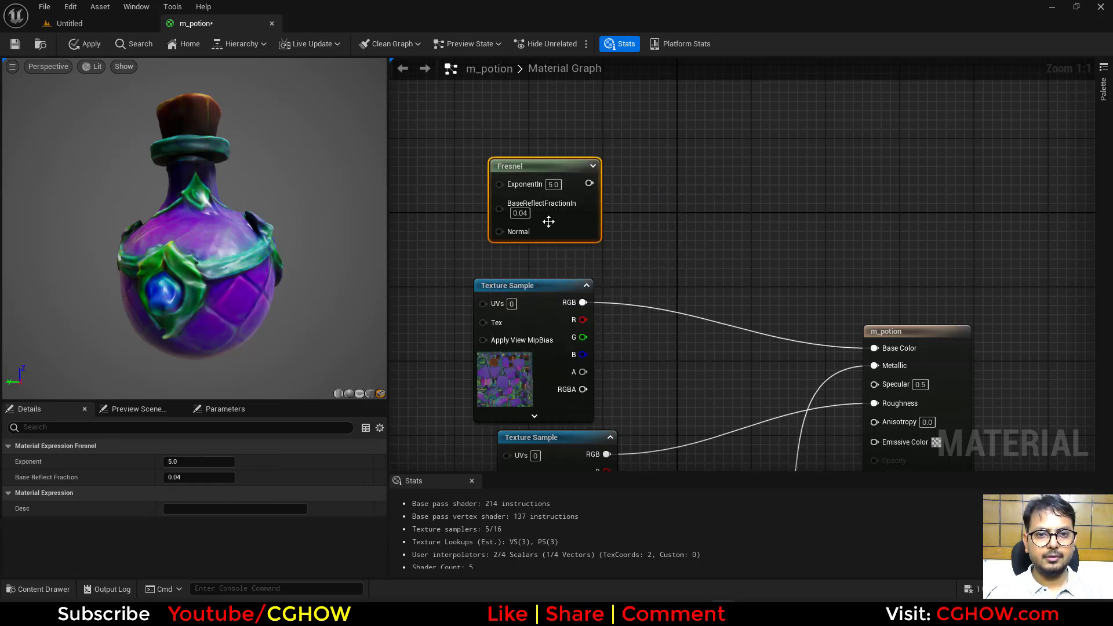
key(space)
drag(597, 235, 609, 224)
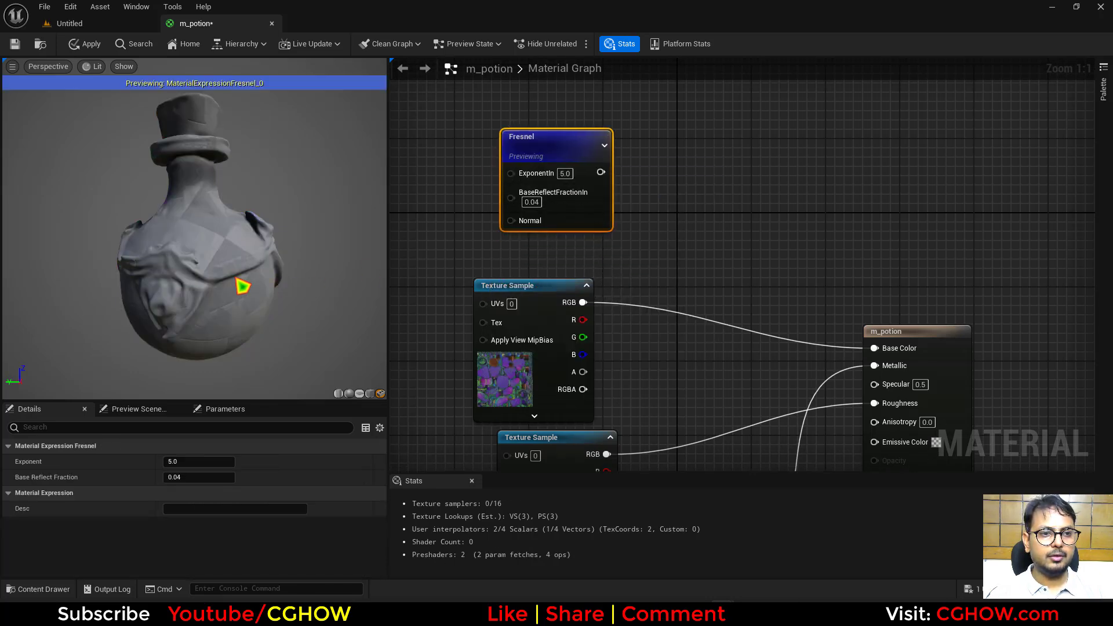
- Set the Fresnel node's exponent to 2 while checking the rim on the preview mesh
drag(249, 232, 192, 233)
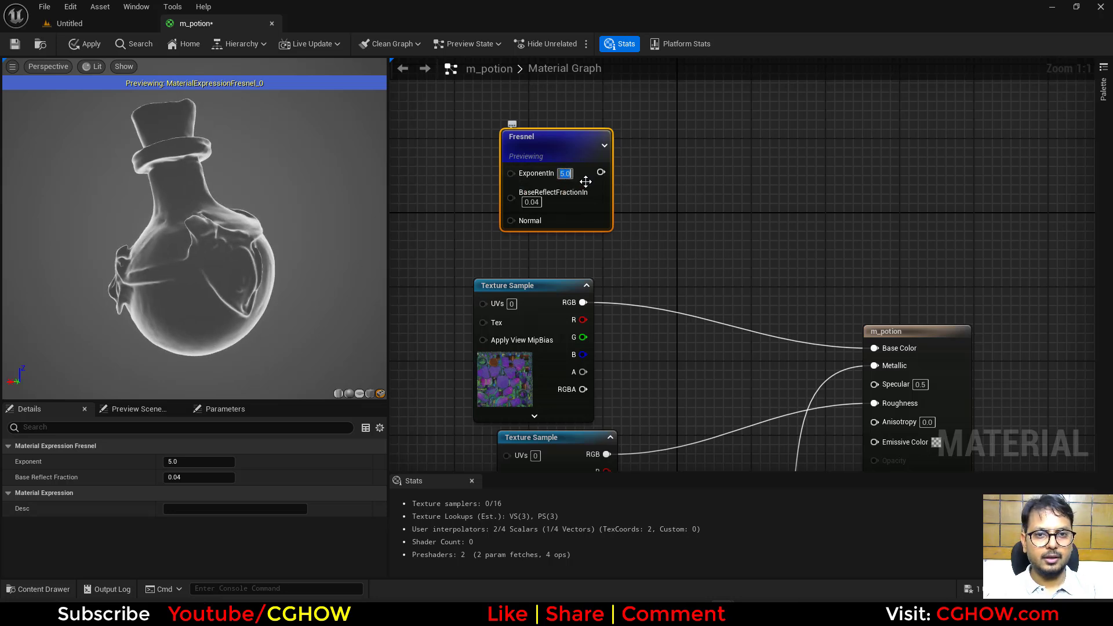
text(2)
key(Return)
click(654, 167)
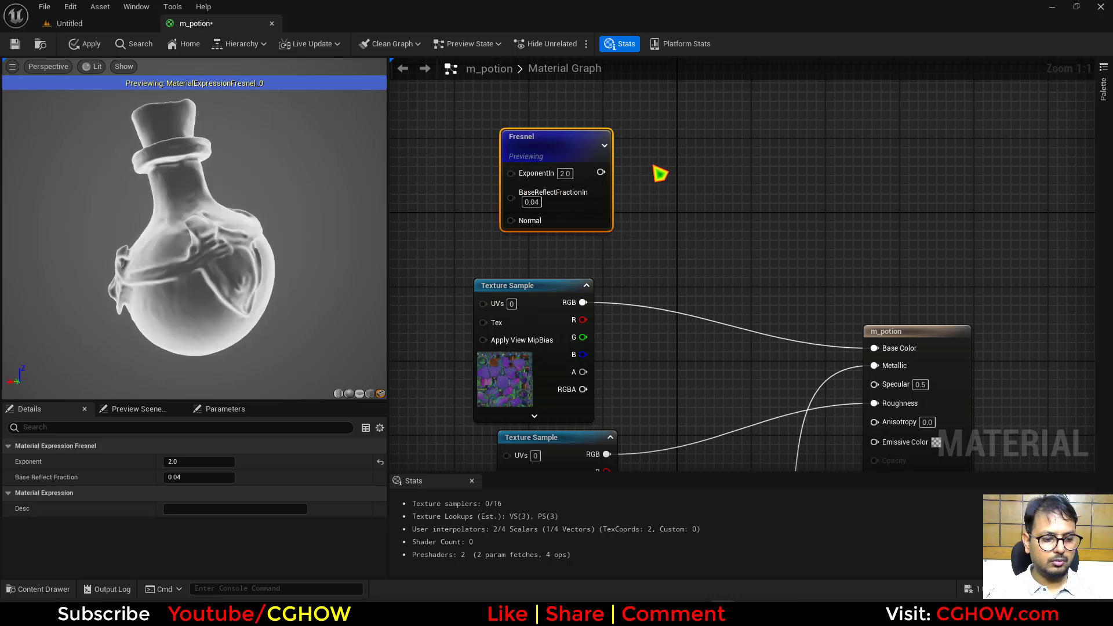
- Add a Power node fed by the Fresnel output, preview it, and set its exponent to about 5.65
key(e)
click(646, 163)
drag(601, 173, 676, 139)
key(space)
mouse_move(190, 460)
mouse_down()
mouse_move(205, 462)
mouse_move(184, 462)
mouse_up()
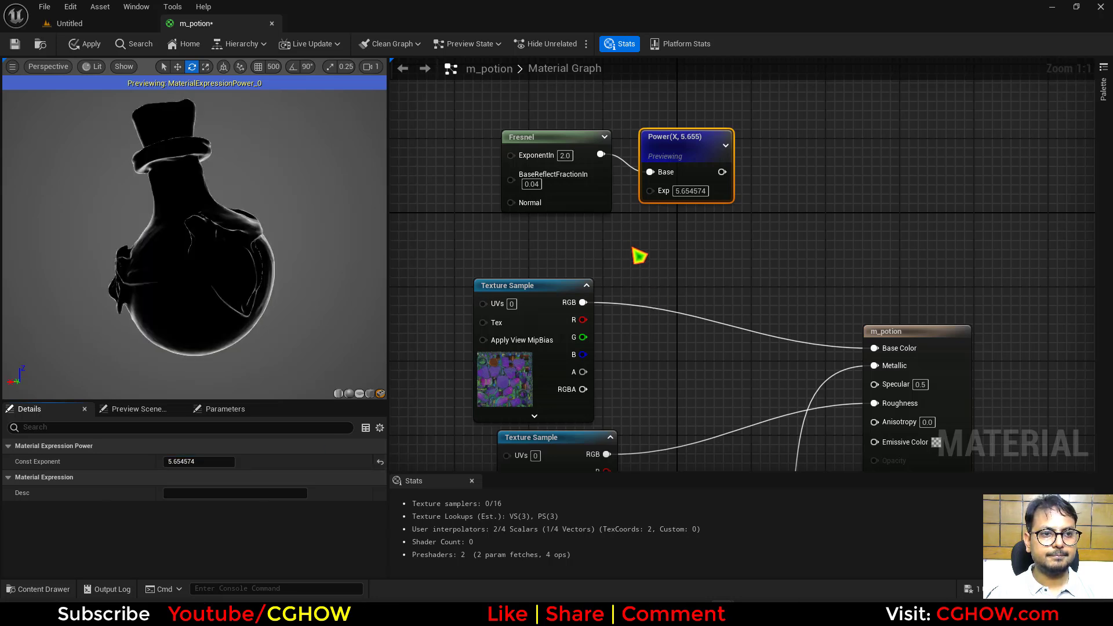
- Multiply the Power output by the rgb texture's RGB output and preview the result
right_drag(701, 258, 658, 226)
click(678, 202)
click(677, 203)
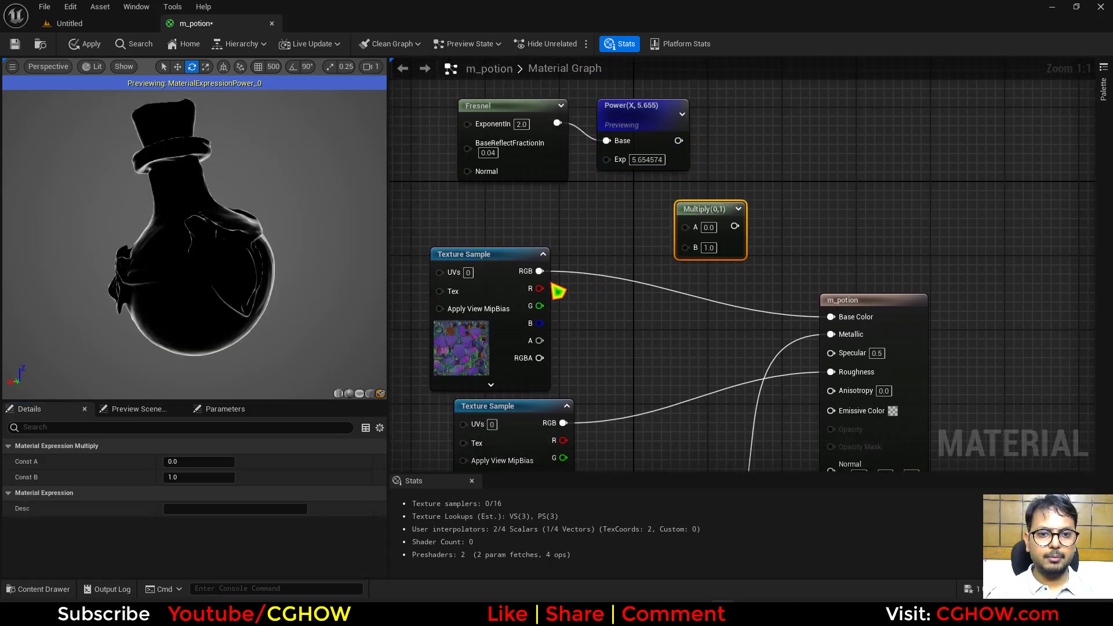
drag(691, 256, 690, 249)
drag(685, 227, 680, 142)
key(space)
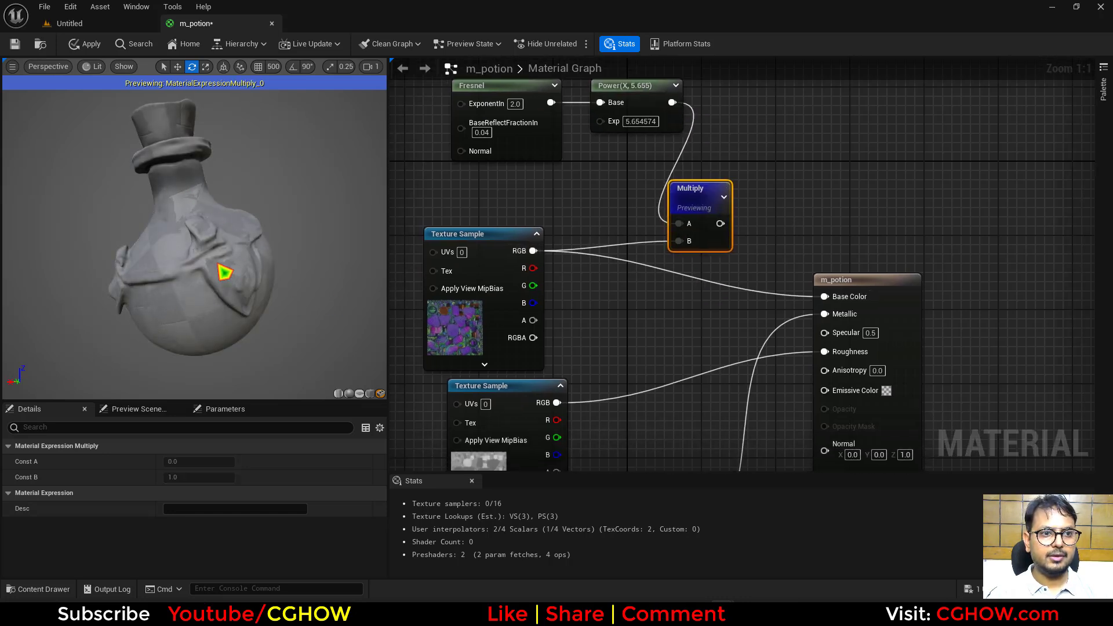
- Add a second Multiply node after the first with B set to 50, and preview the brightened rim
drag(714, 212, 748, 174)
key(m)
click(747, 185)
text(50)
key(Return)
key(space)
right_click(773, 240)
drag(264, 294, 197, 294)
- Connect the Multiply by 50 to the material's Emissive Color and stop previewing that node
drag(777, 193, 808, 309)
drag(819, 390, 820, 390)
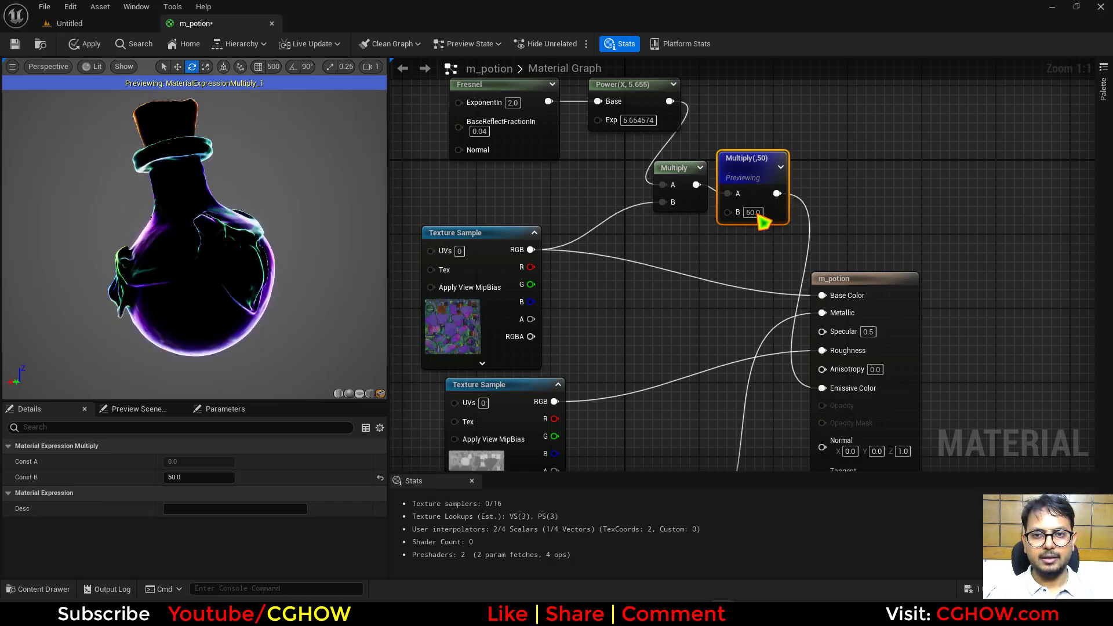
key(space)
- Move the Fresnel and Power nodes farther from the Multiply nodes and preview the Power node
right_drag(605, 274, 711, 310)
drag(567, 93, 601, 138)
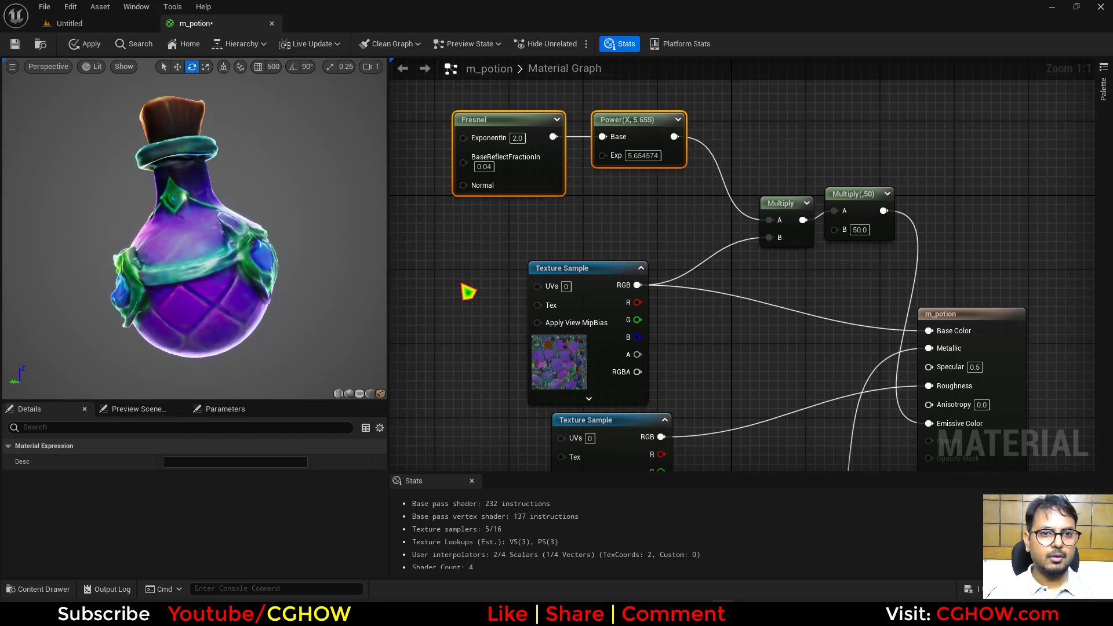
right_drag(537, 253, 573, 282)
click(708, 210)
key(space)
- Add another Texture Sample node beside the Fresnel and assign the noise_blur texture to it
right_drag(493, 250, 546, 210)
click(502, 224)
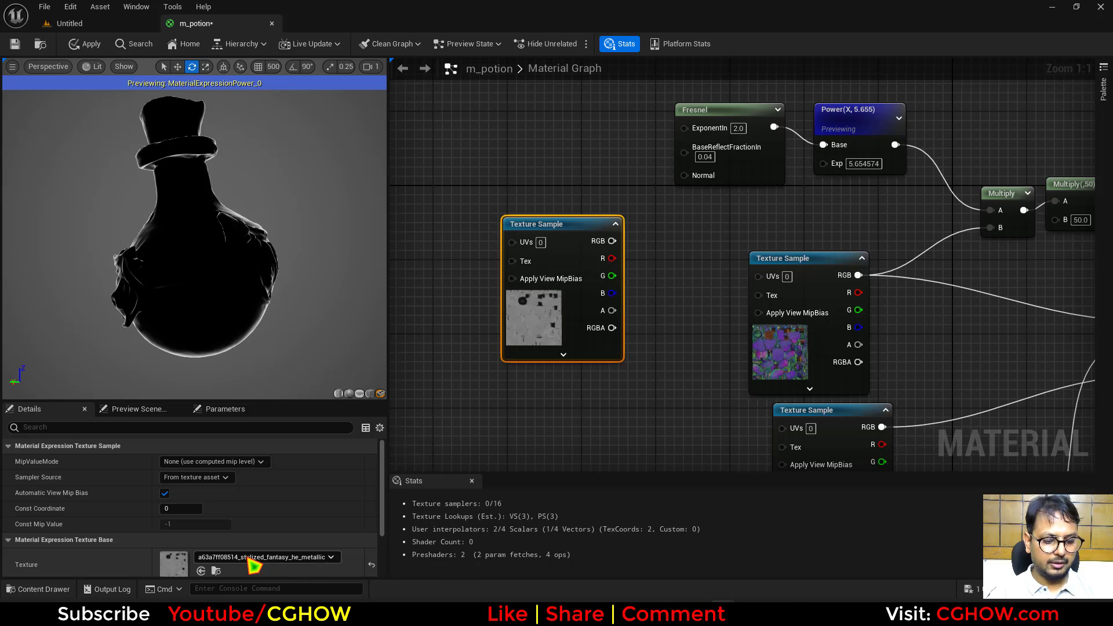
click(254, 558)
text(noi)
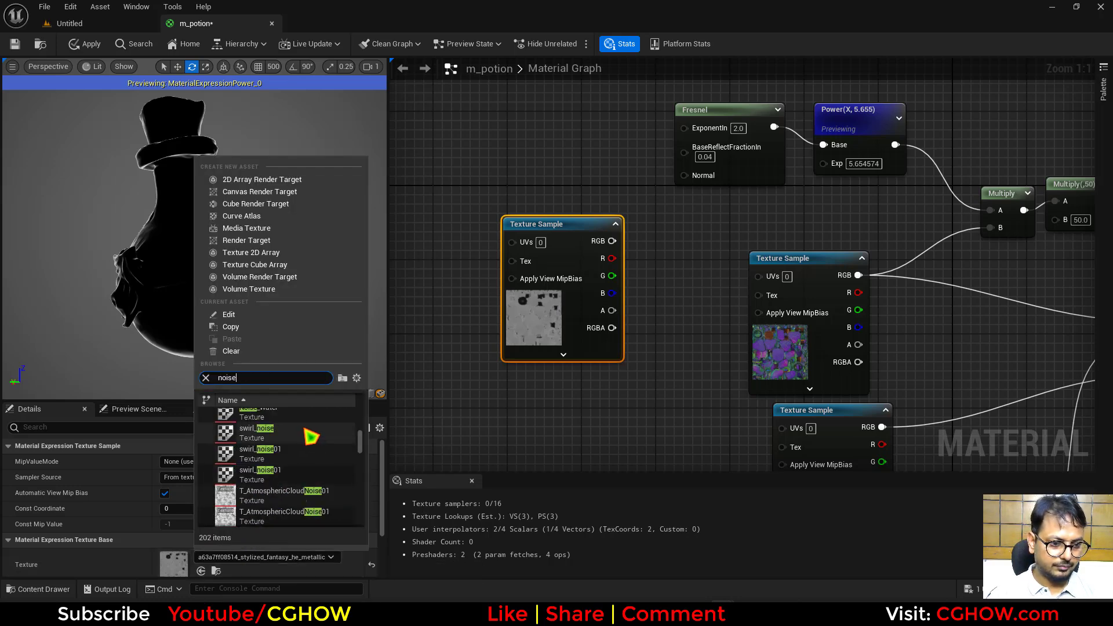
text(se)
scroll(299, 464, down, 8)
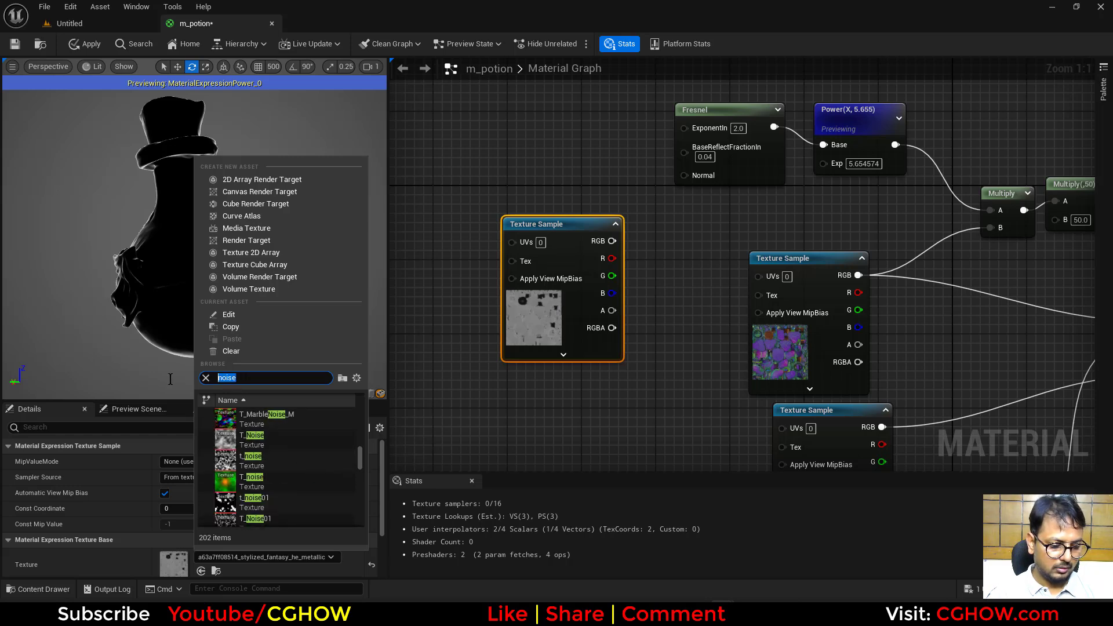
text(blour)
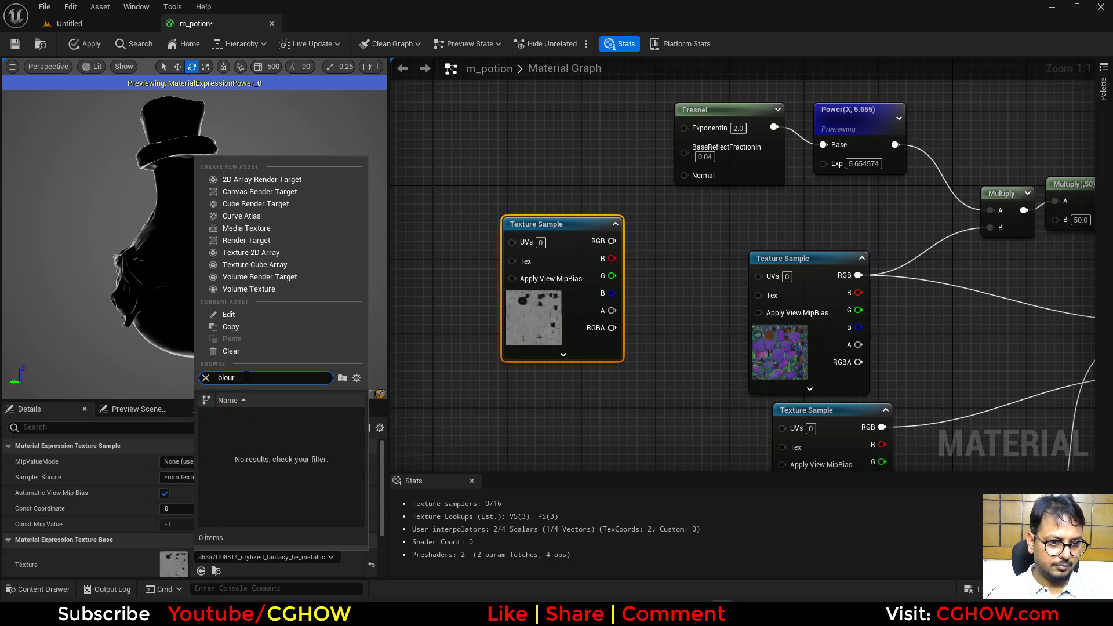
text(blur)
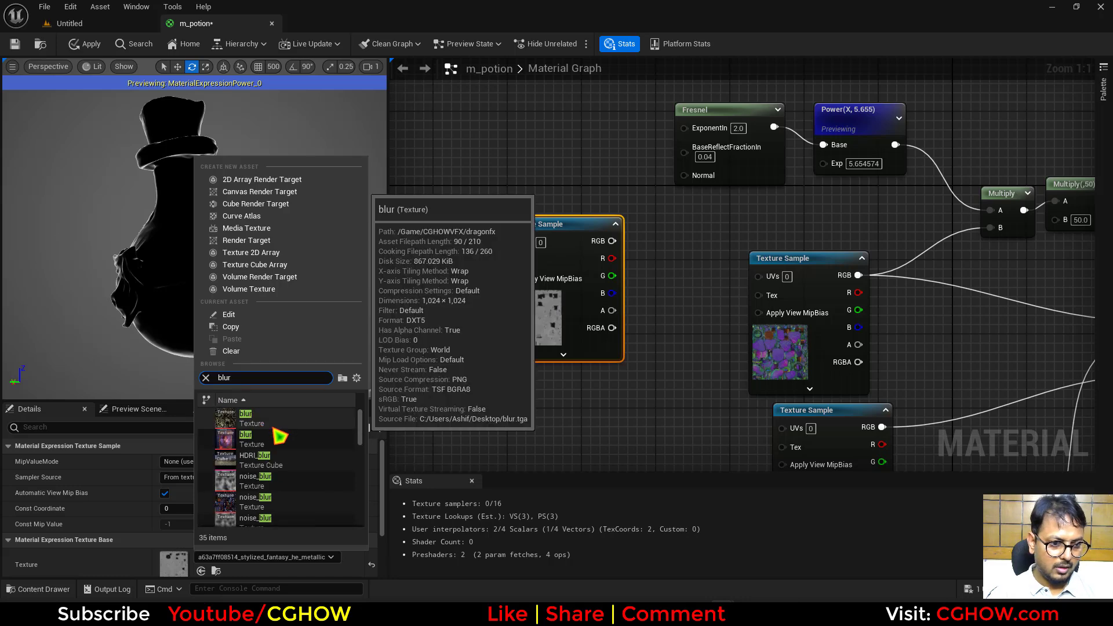
click(272, 480)
- Try driving the Fresnel's Normal and ExponentIn inputs with the noise texture's R output, and disconnect it again
drag(612, 258, 688, 177)
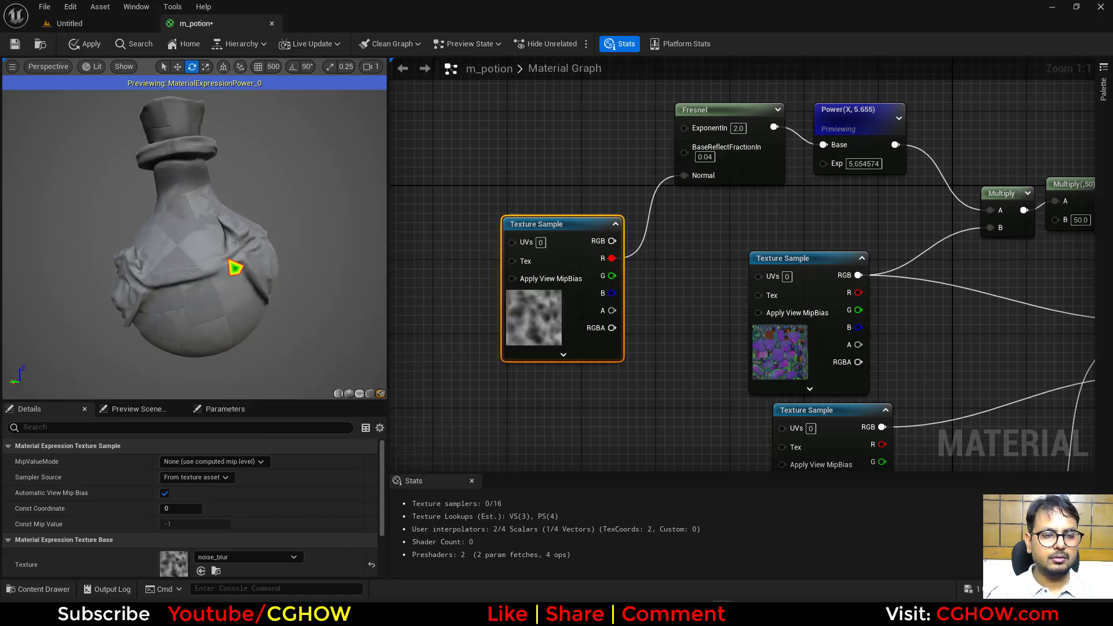
drag(229, 261, 136, 259)
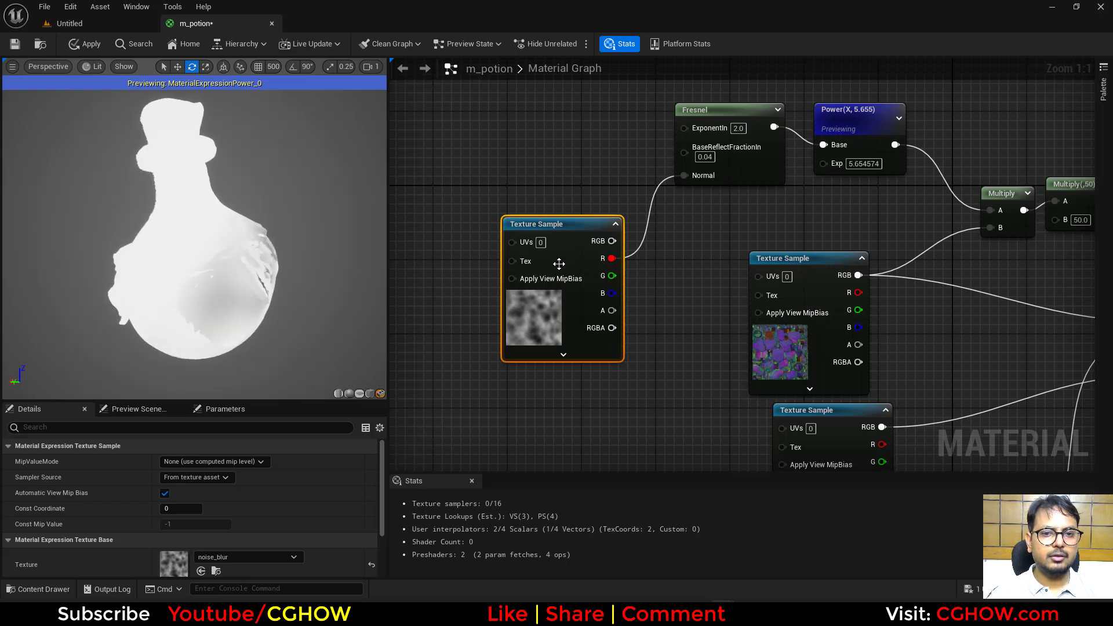
mouse_move(613, 258)
mouse_down()
mouse_move(701, 167)
mouse_move(693, 129)
mouse_up()
alt+click(693, 174)
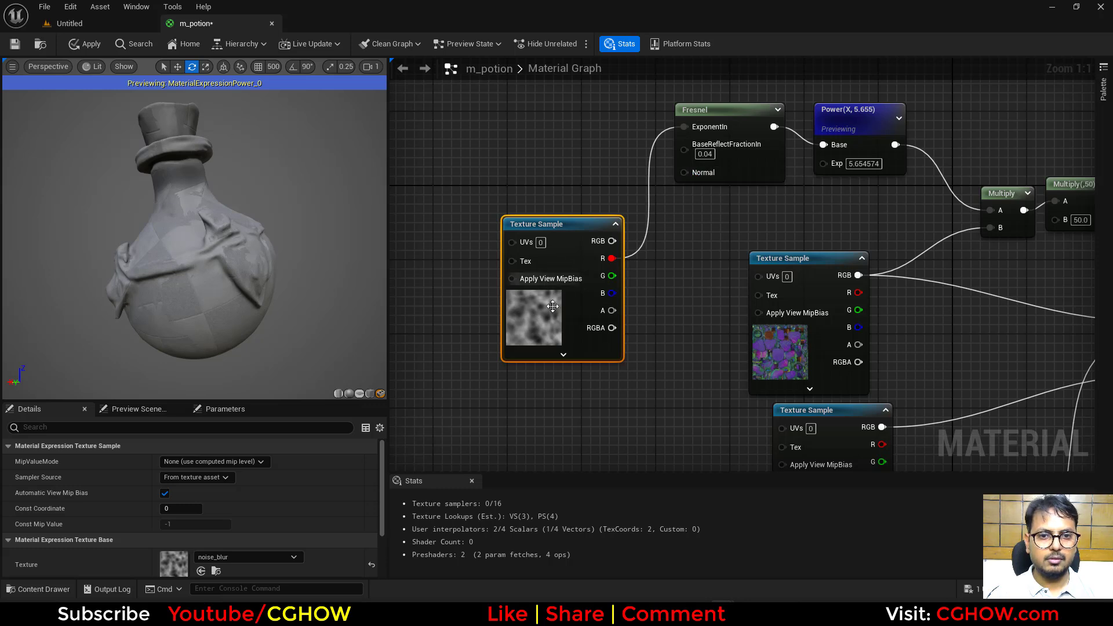
drag(545, 316, 533, 244)
right_drag(545, 304, 520, 374)
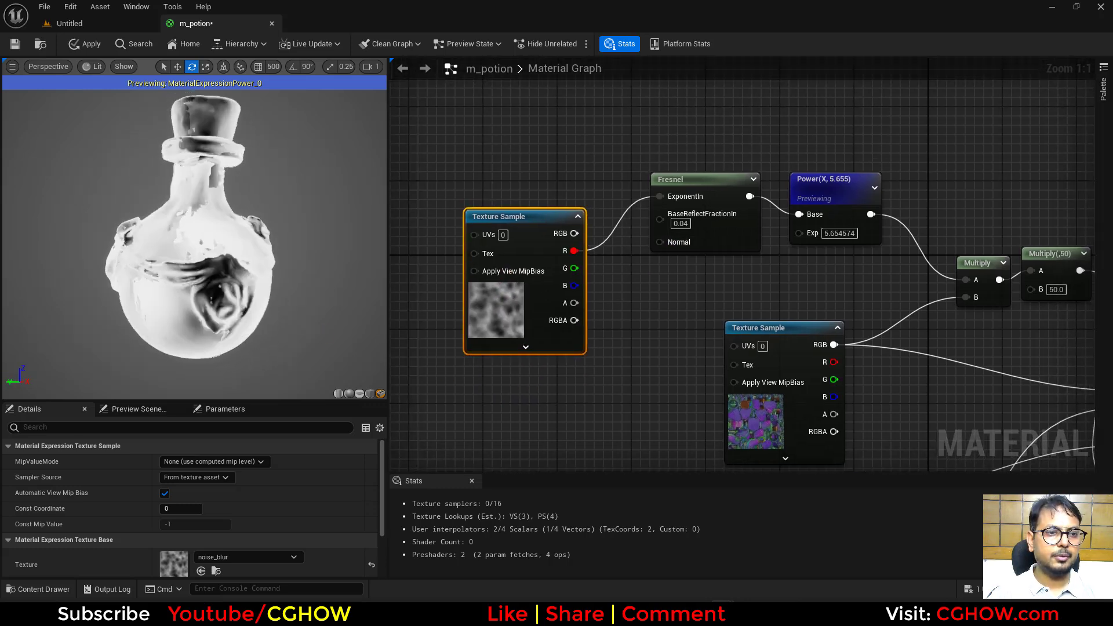
alt+click(659, 197)
- Place the noise texture above the Fresnel, multiply its R output by the Power output in a new Multiply node, and preview it
right_drag(601, 299, 447, 311)
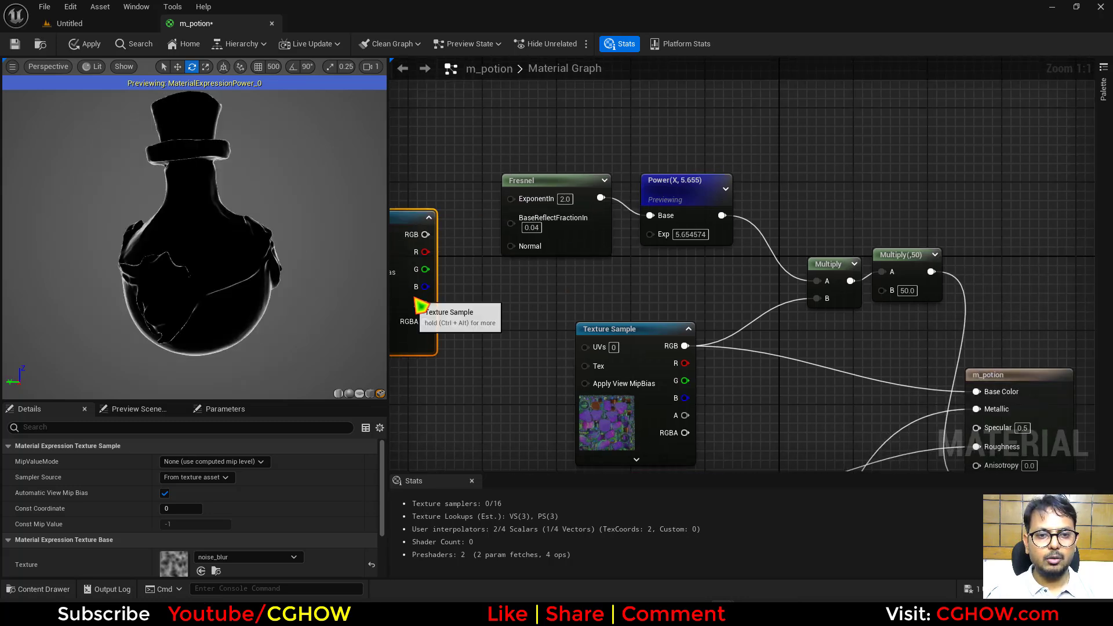
drag(447, 311, 641, 102)
right_drag(779, 104, 706, 245)
click(715, 245)
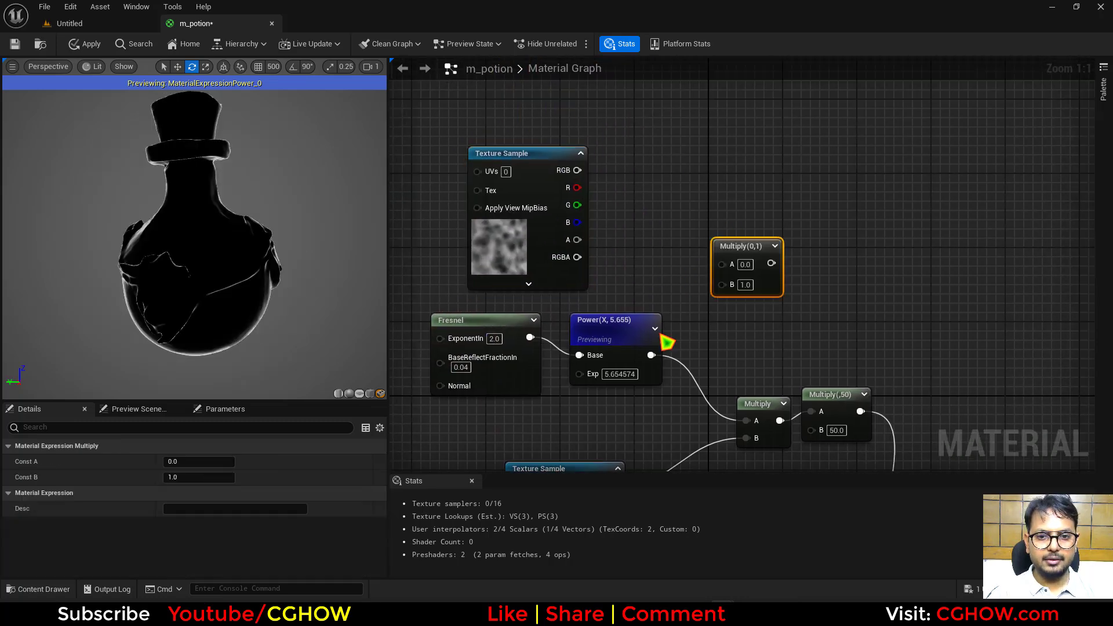
drag(651, 355, 726, 294)
click(727, 262)
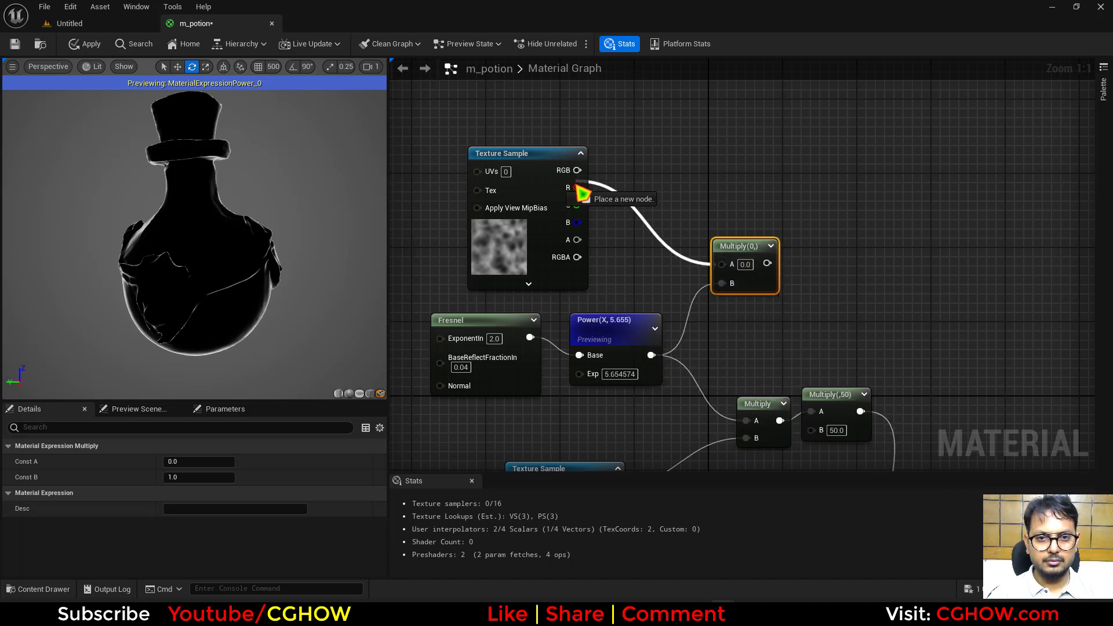
drag(582, 193, 577, 188)
key(space)
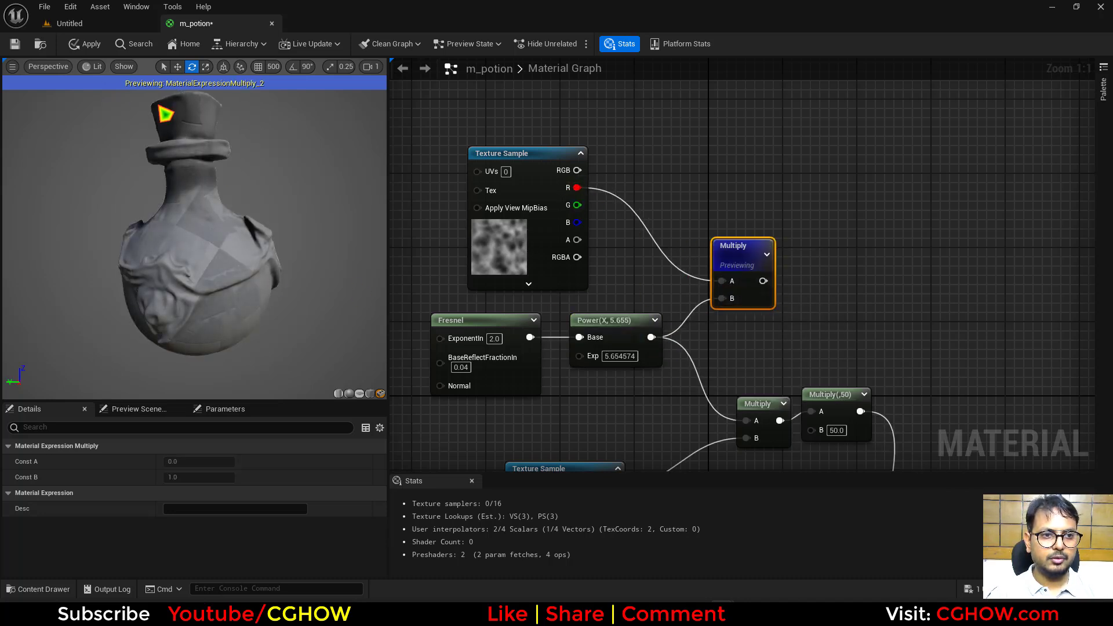
- Connect the noise Multiply to input A of the color texture's Multiply, and set the Power exponent to about 2.74
right_drag(622, 307, 623, 244)
drag(764, 218, 742, 380)
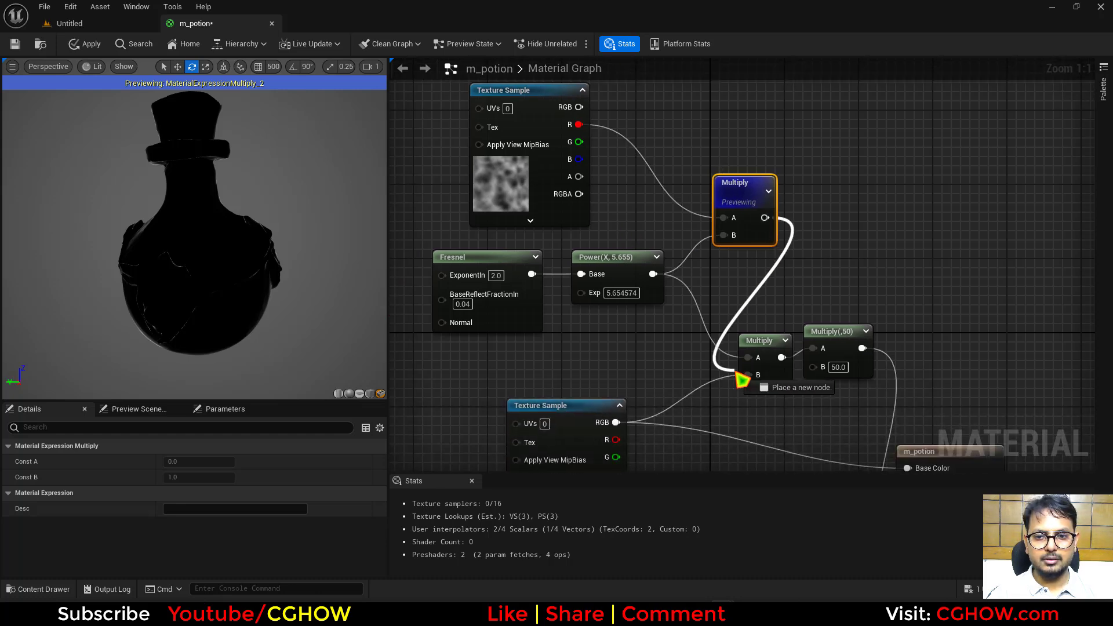
click(613, 274)
drag(204, 465, 191, 466)
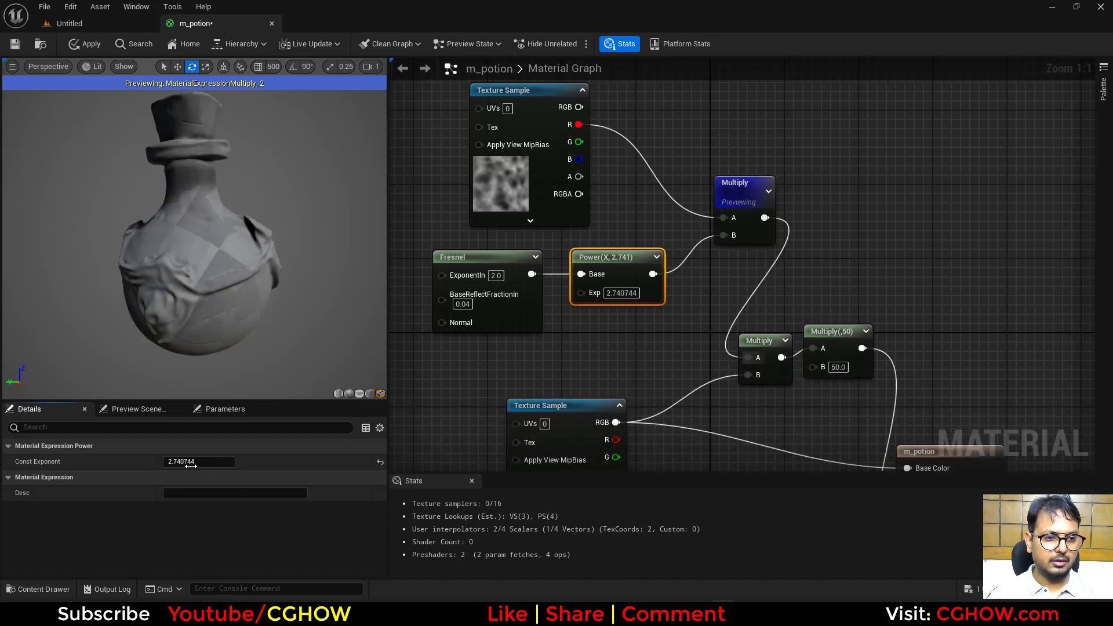
- Add a Panner node feeding the noise texture's UVs, with Speed X 0.5 and Speed Y 1
right_drag(667, 282, 675, 300)
right_drag(524, 261, 654, 268)
click(501, 149)
key(p)
click(501, 148)
drag(603, 169, 488, 132)
drag(548, 151, 620, 133)
text(1)
key(Return)
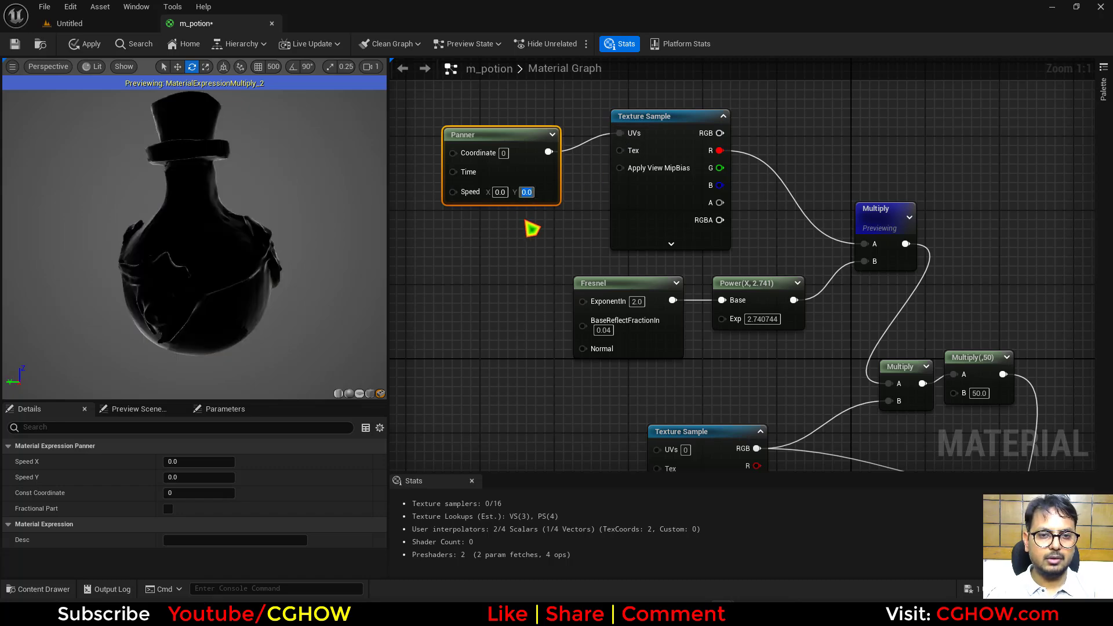
- Preview the Multiply by 50 node and examine the animated rim from another angle
right_drag(835, 316, 638, 235)
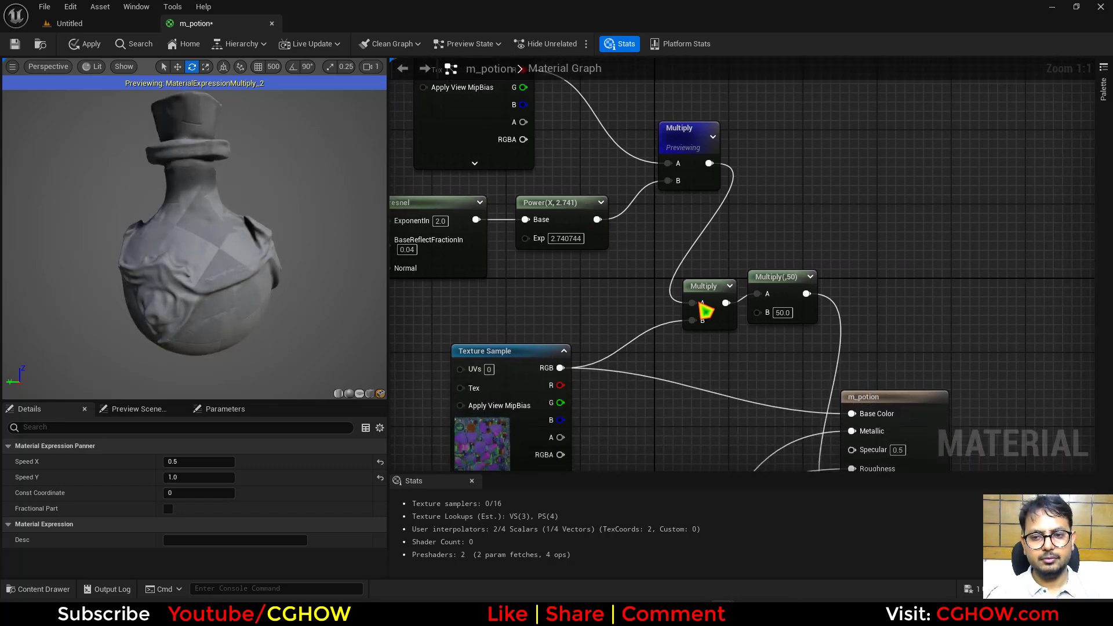
click(785, 292)
key(space)
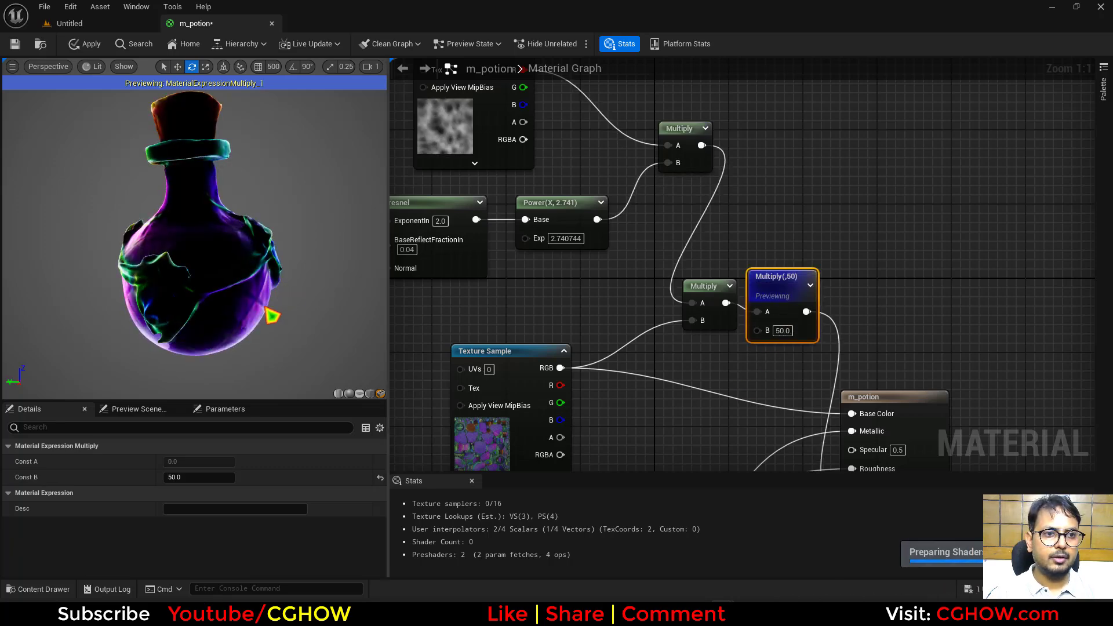
drag(266, 311, 133, 313)
- Slow the Panner to Speed X 0.1 and Speed Y 0.3
right_drag(400, 169, 550, 256)
click(542, 243)
text(0.3)
key(Return)
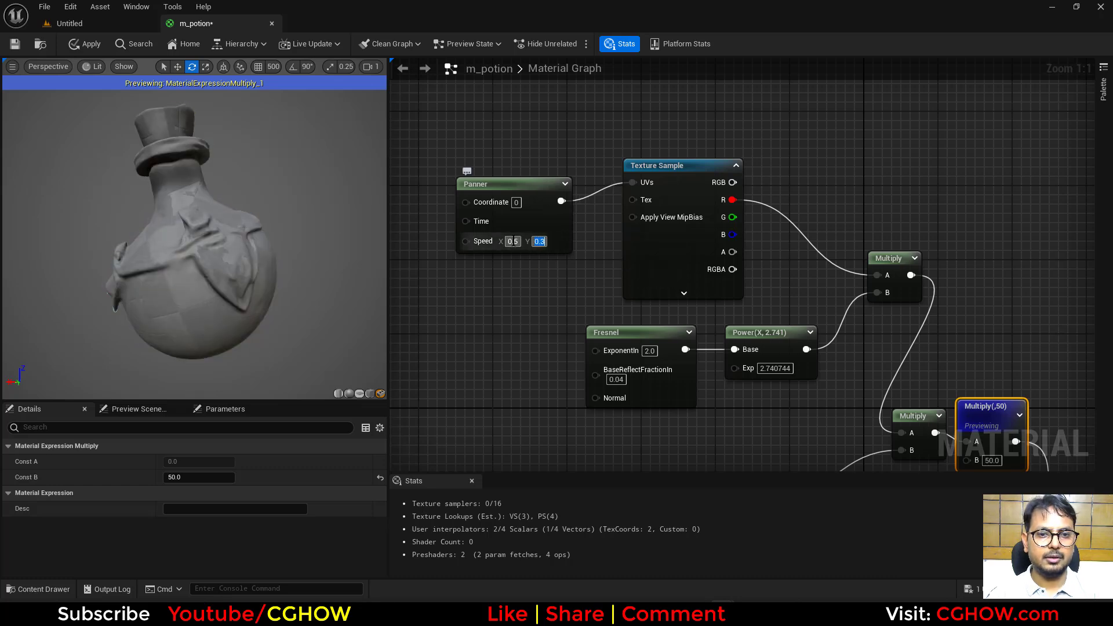
key(Return)
- Stop previewing the Multiply by 50 node to show the complete potion material
right_drag(559, 400, 498, 248)
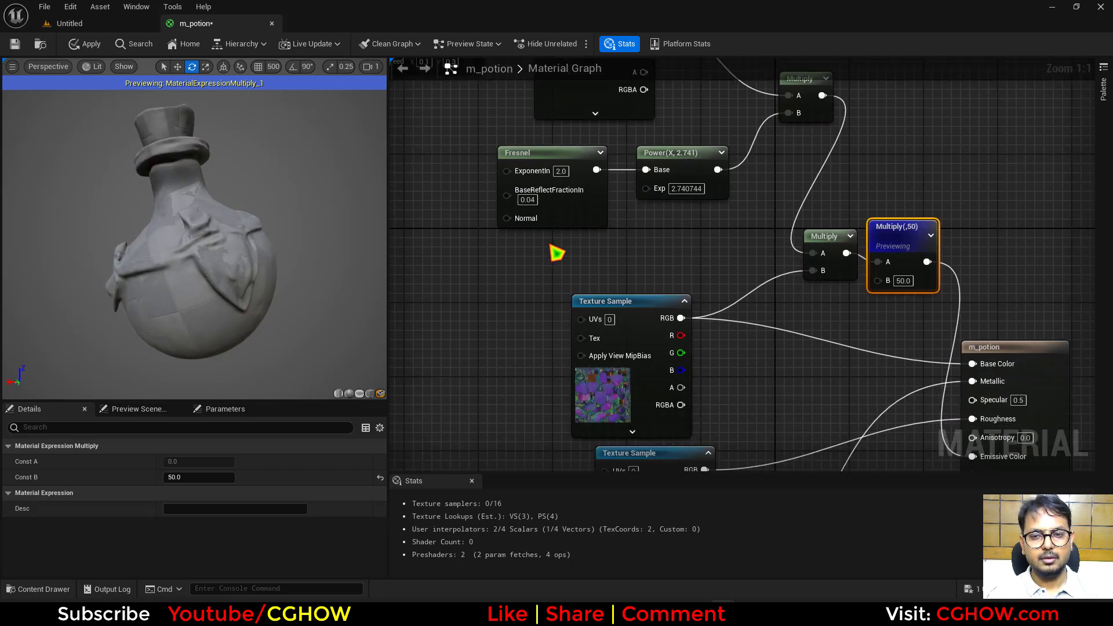
scroll(554, 252, down, 1)
right_drag(756, 304, 686, 285)
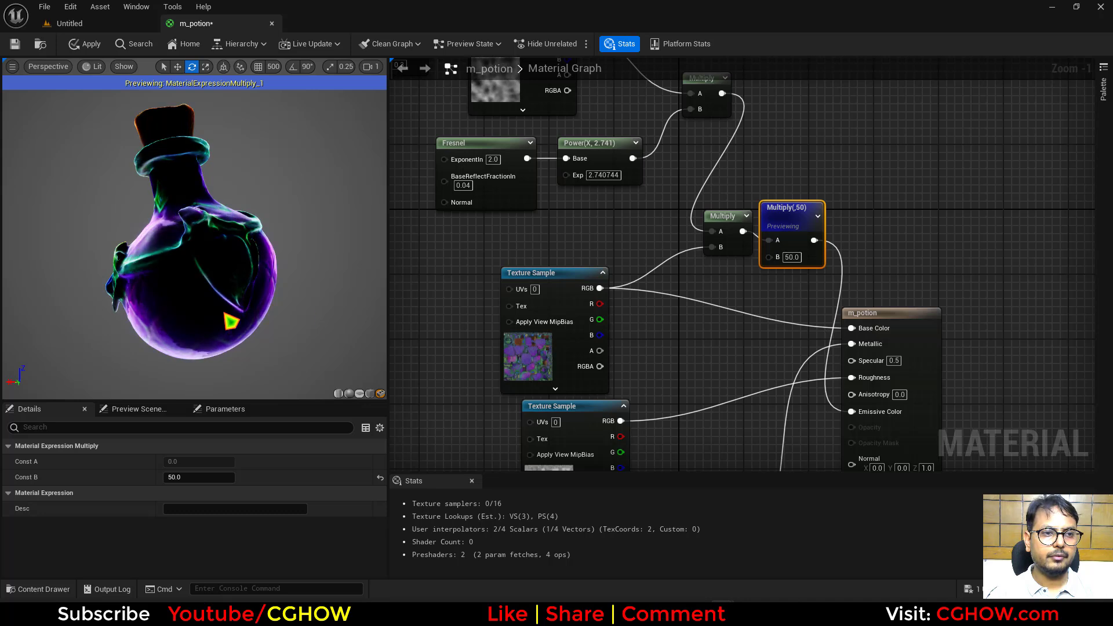
right_drag(428, 364, 659, 265)
key(space)
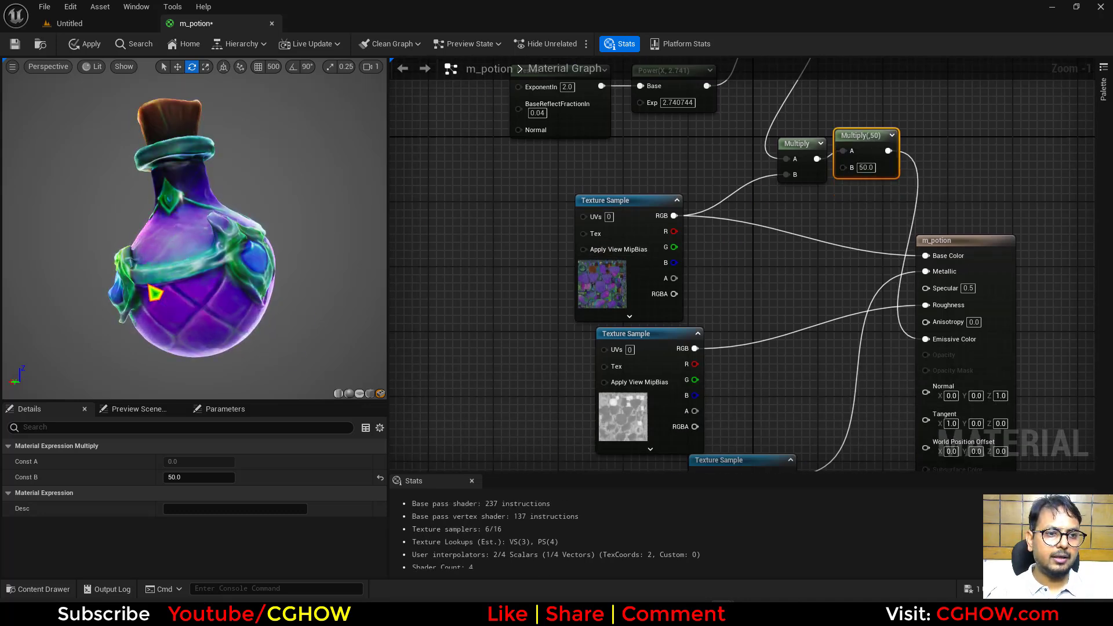
- Raise the exponent of the Power node after the Fresnel to about 5.44
right_drag(752, 244, 707, 295)
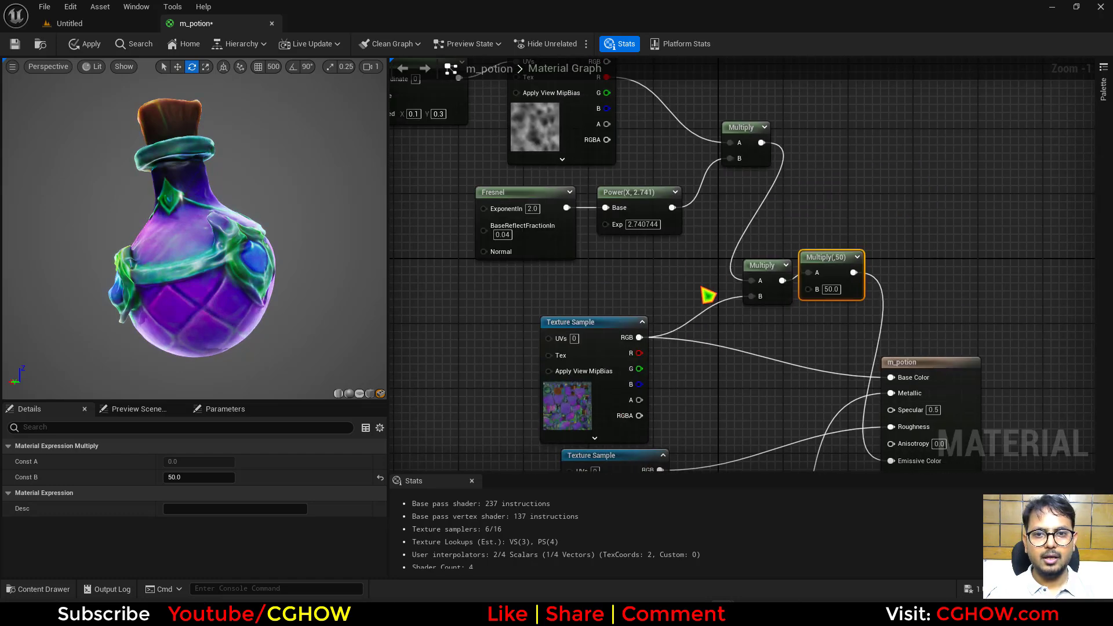
click(629, 209)
drag(217, 462, 233, 462)
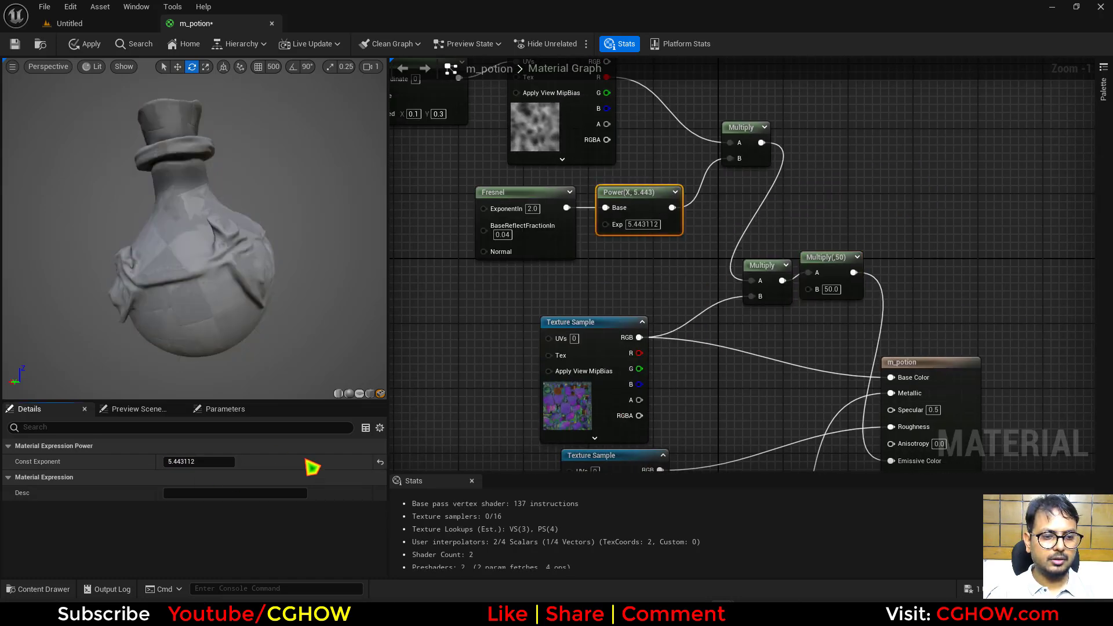
- Duplicate the Fresnel node into the empty area above the noise Texture Sample
right_drag(701, 298, 555, 385)
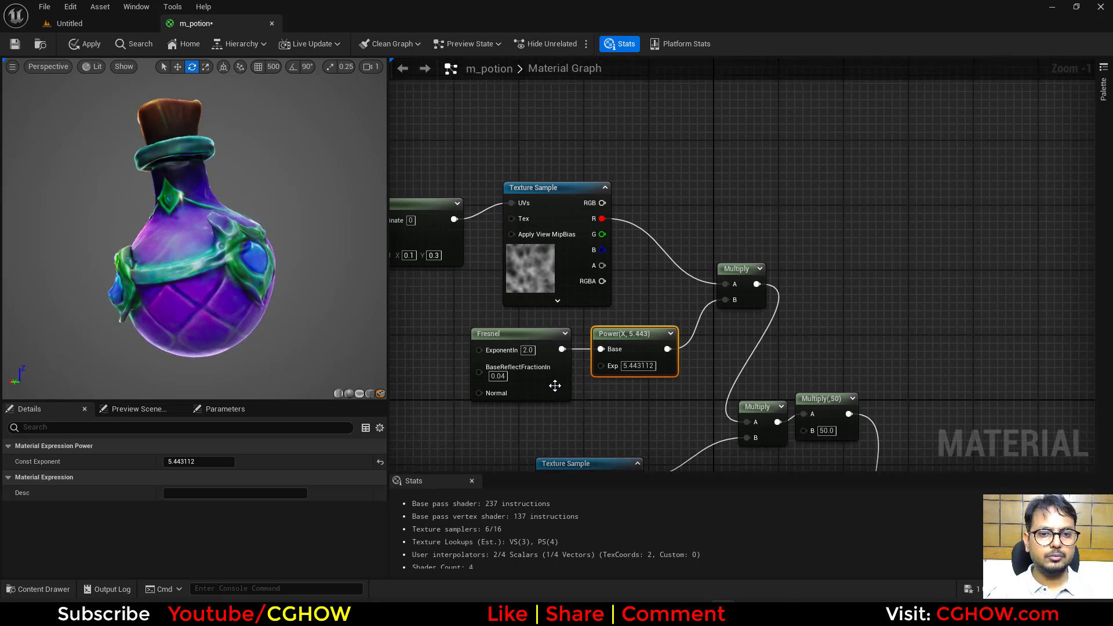
click(556, 389)
key(ctrl+c)
right_drag(743, 164, 724, 299)
click(574, 188)
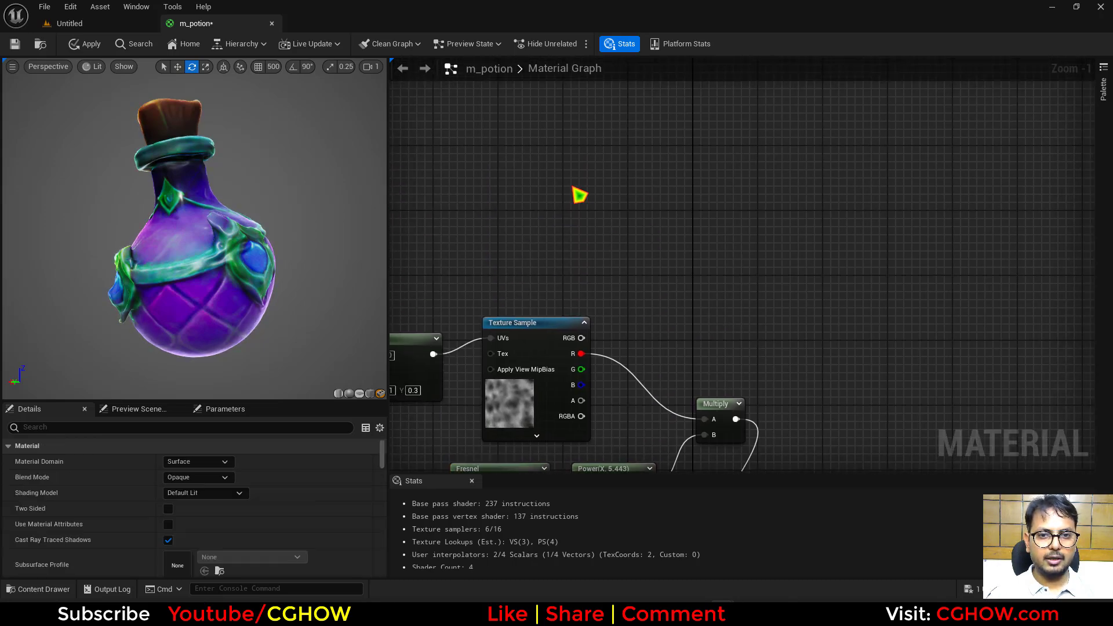
key(ctrl+v)
- Feed the duplicated Fresnel into a new Sine node, preview it, and set its Period to 2
drag(664, 201, 720, 183)
text(sin)
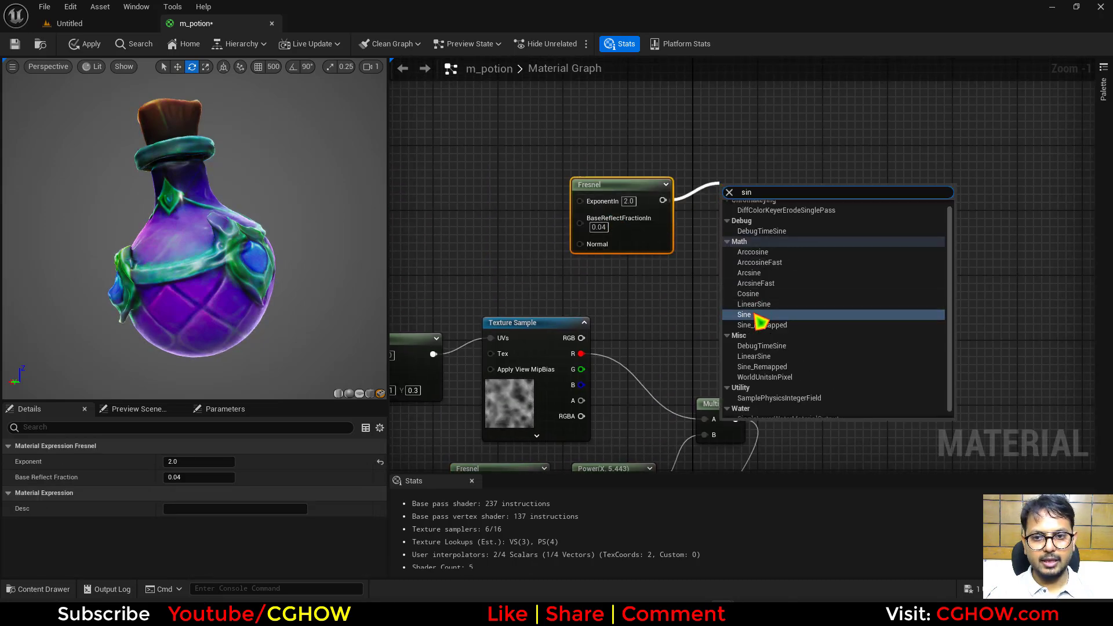
click(756, 315)
key(space)
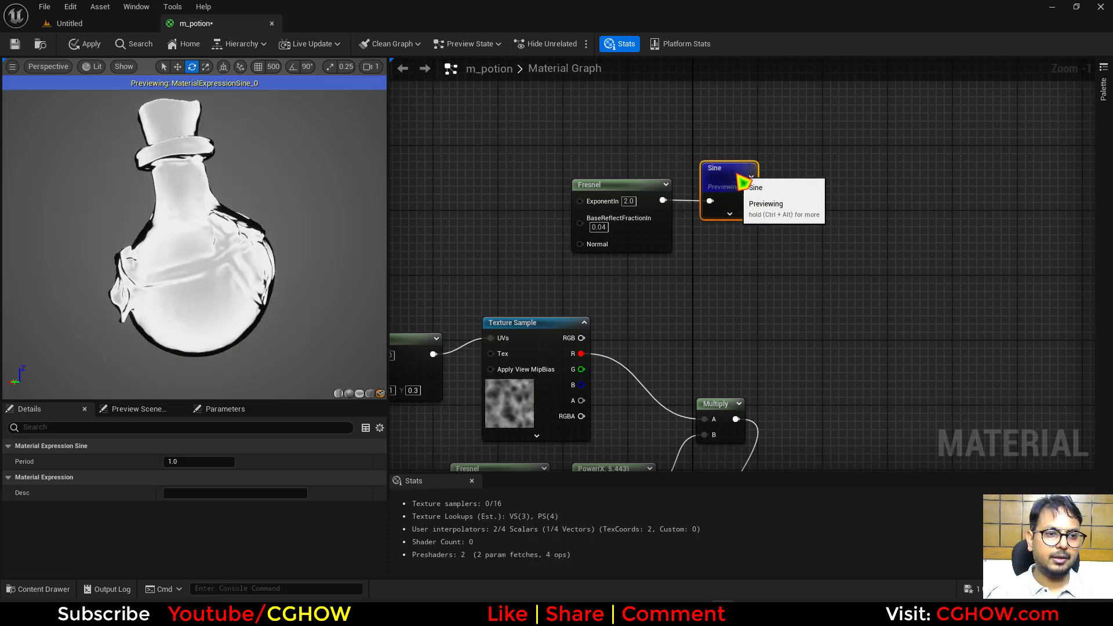
right_drag(777, 210, 754, 252)
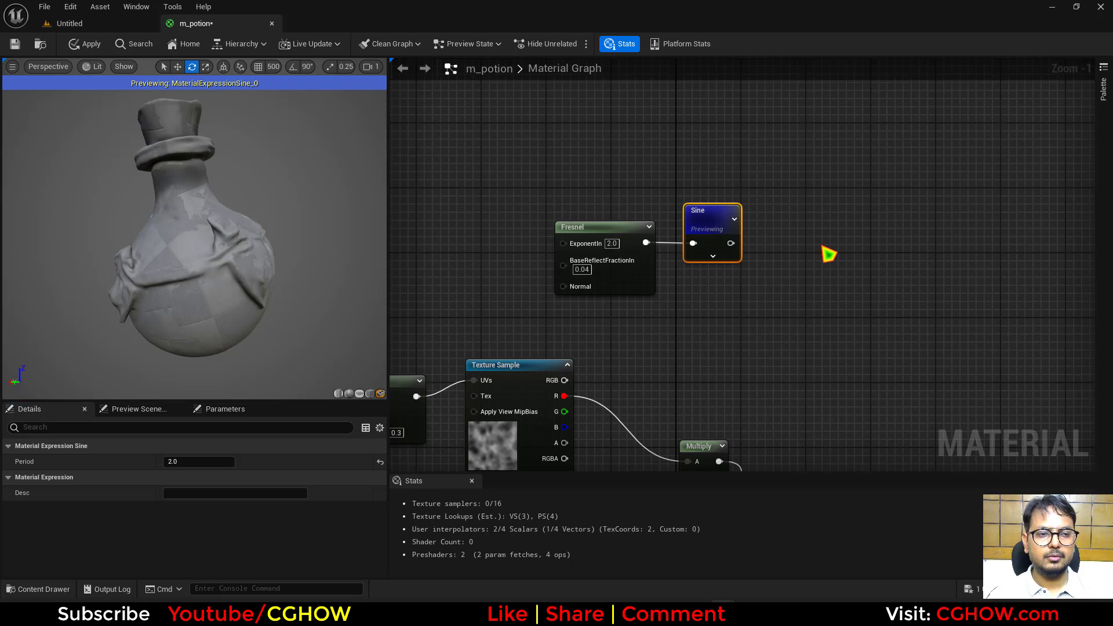
- Add a Power node after the Sine, preview it, and set its exponent to about 31.62
click(825, 255)
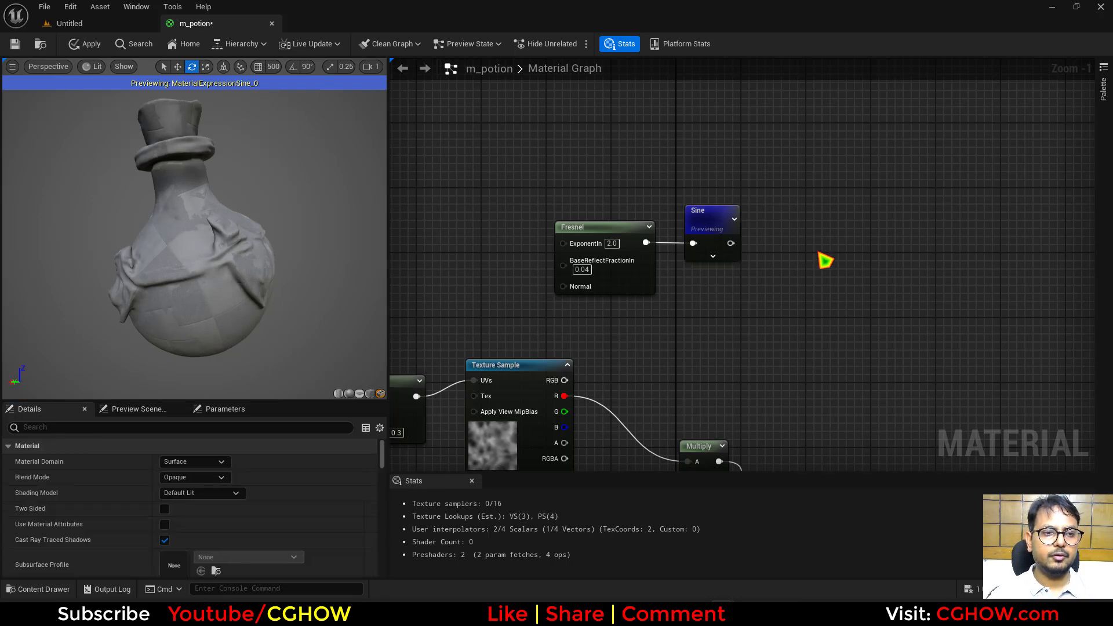
click(769, 220)
drag(778, 241, 777, 237)
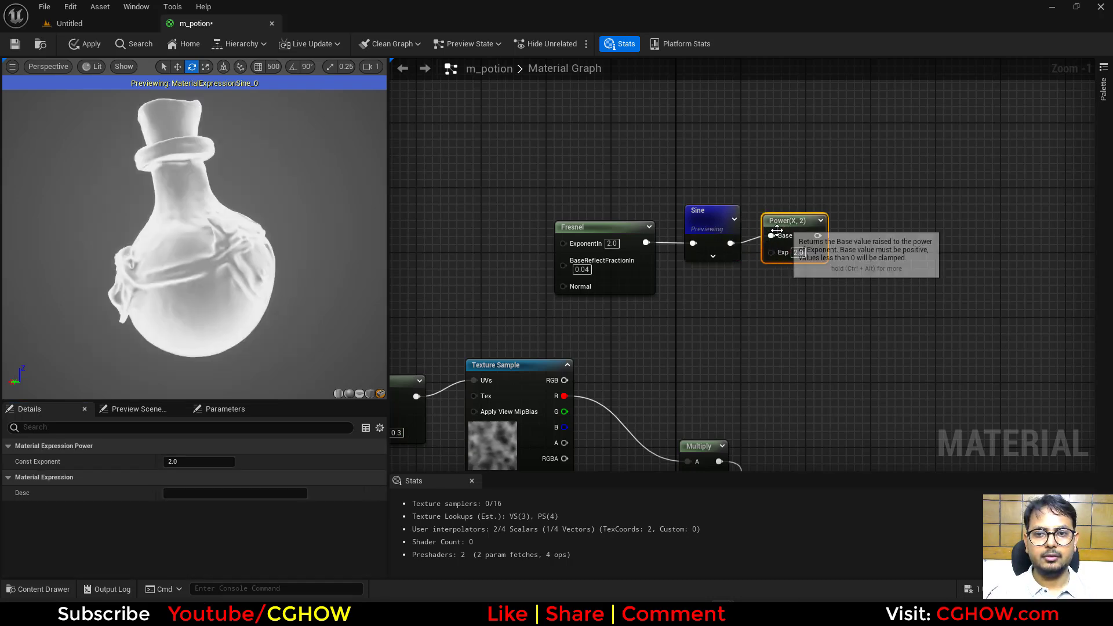
key(space)
drag(198, 462, 237, 462)
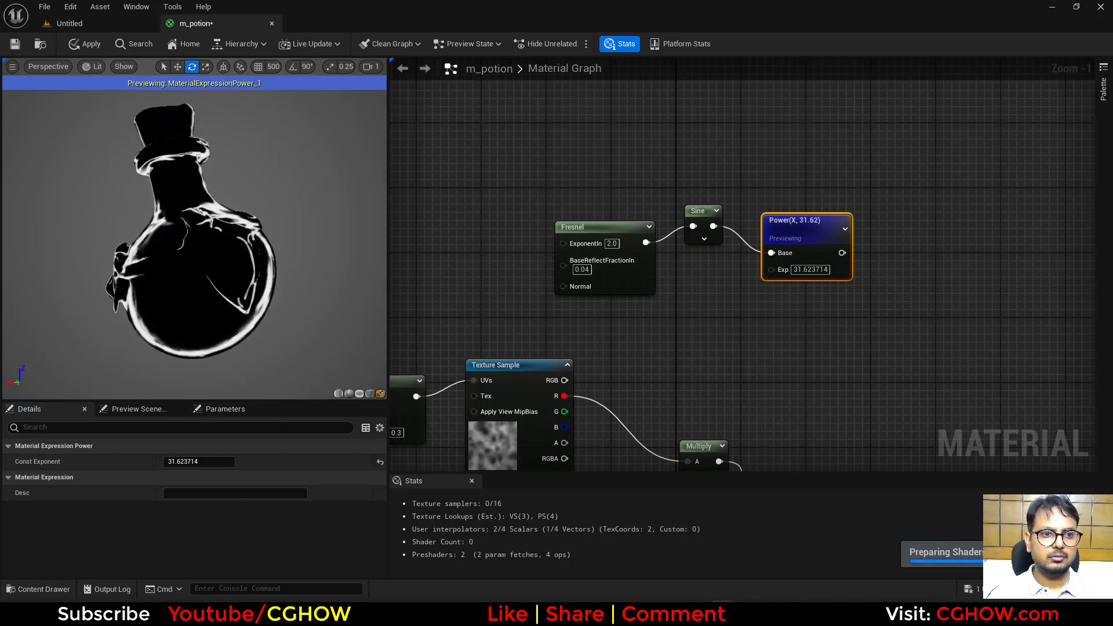
- Set the Sine node's Period to 1 and check the outline on the rotated bottle preview
click(708, 232)
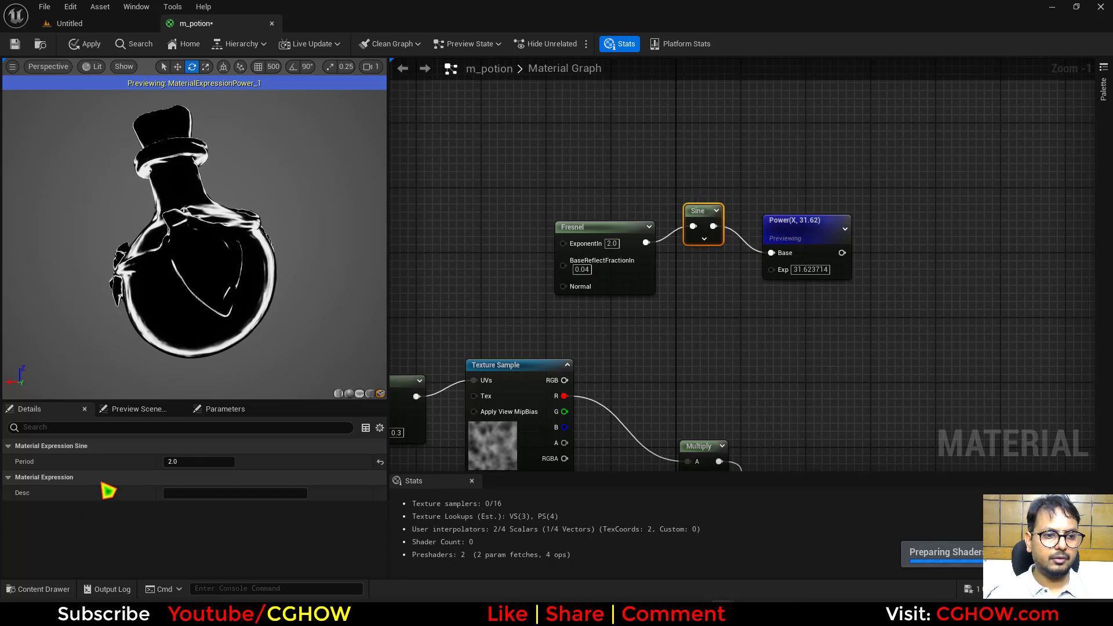
click(186, 462)
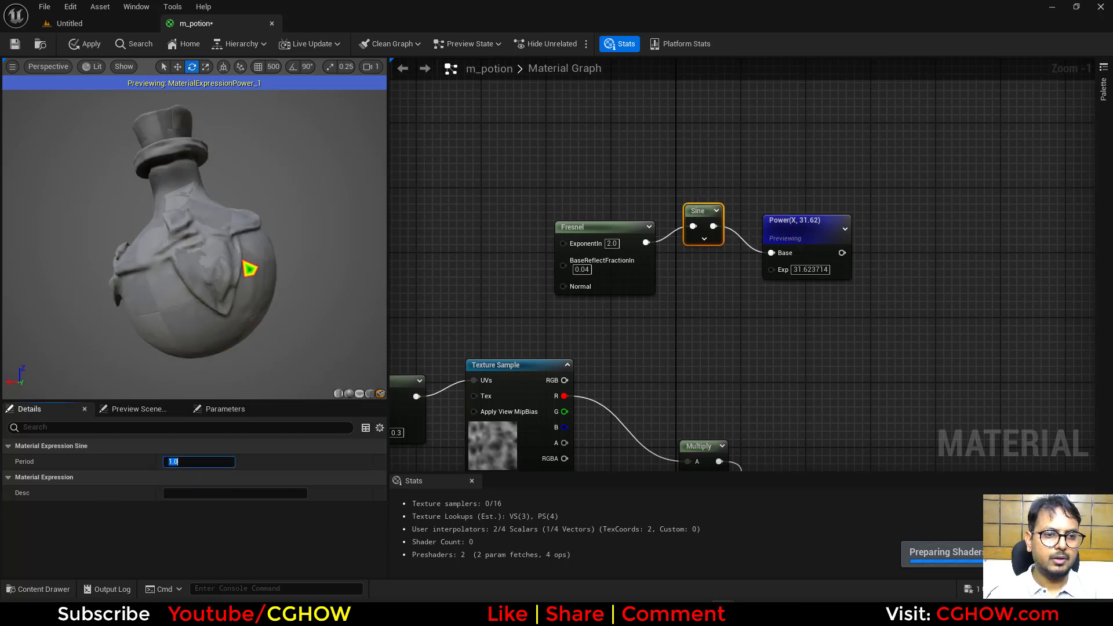
mouse_move(230, 328)
mouse_down()
mouse_move(365, 327)
mouse_move(261, 328)
mouse_up()
right_drag(681, 368, 658, 221)
scroll(658, 224, down, 1)
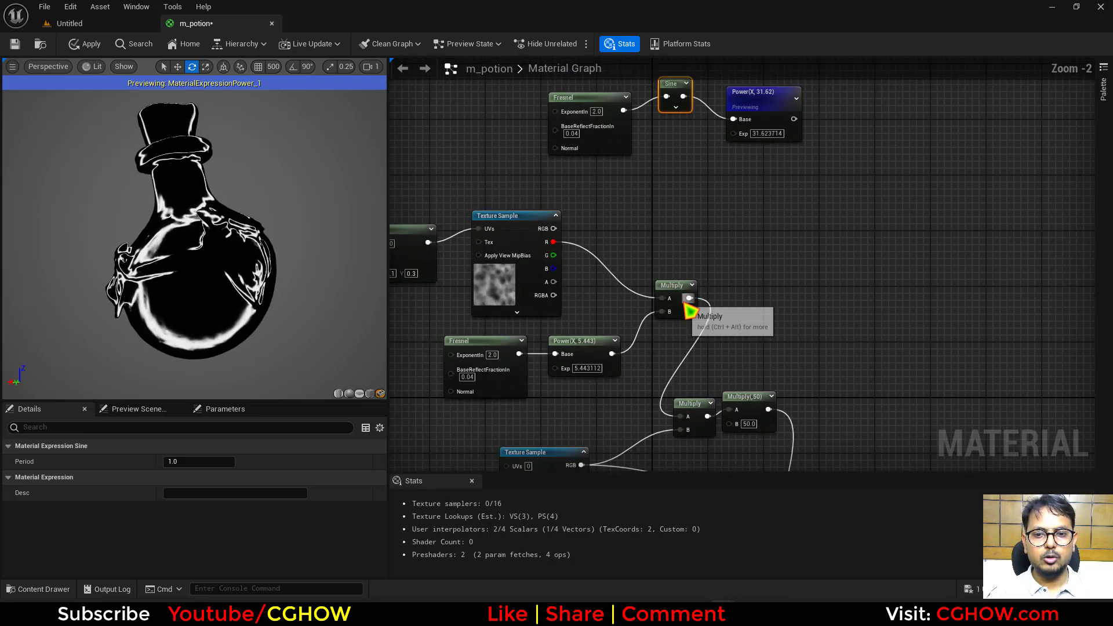
- Combine the outline Power and the noise rim Multiply through an Add node, feed it into the texture color Multiply, and preview the sum
mouse_move(685, 304)
right_down()
mouse_move(685, 232)
mouse_move(690, 303)
right_up()
click(748, 274)
key(a)
click(747, 276)
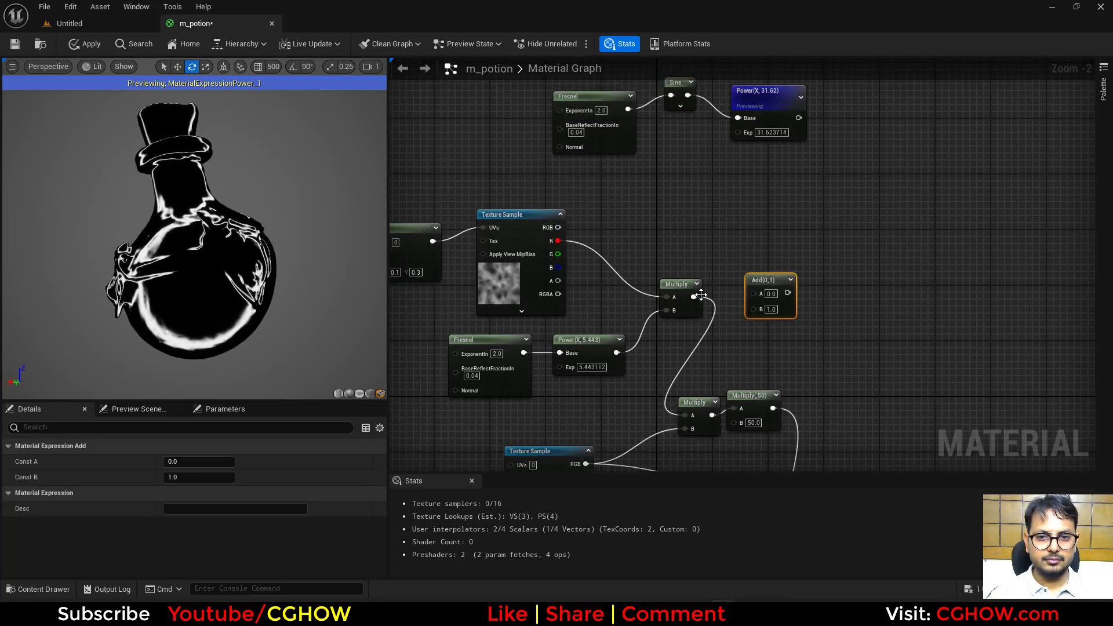
drag(694, 296, 798, 122)
drag(775, 292, 685, 415)
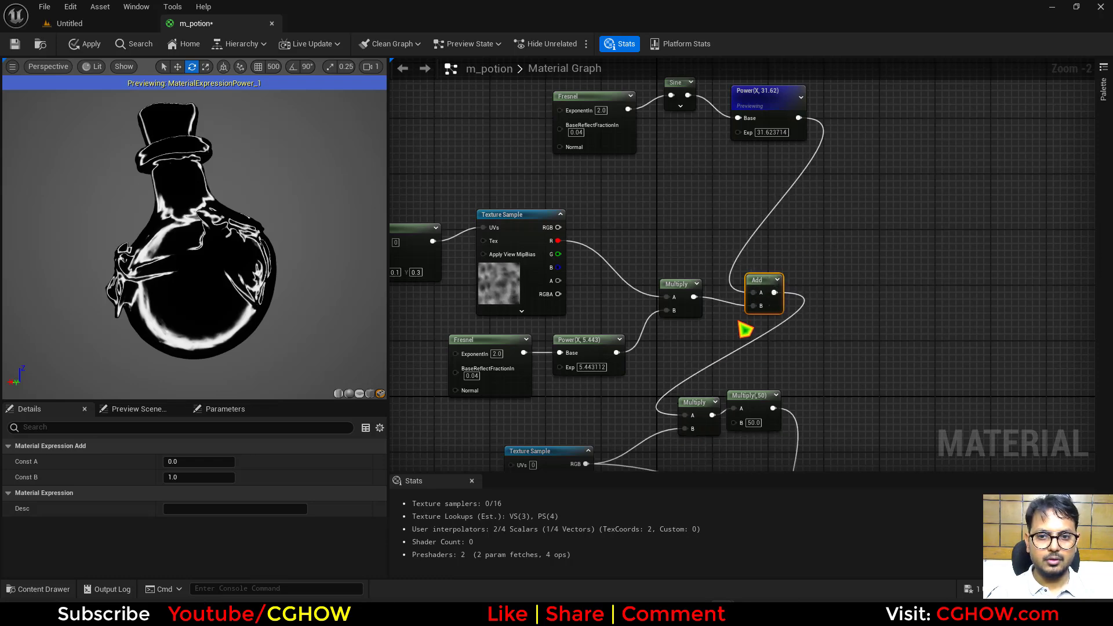
key(space)
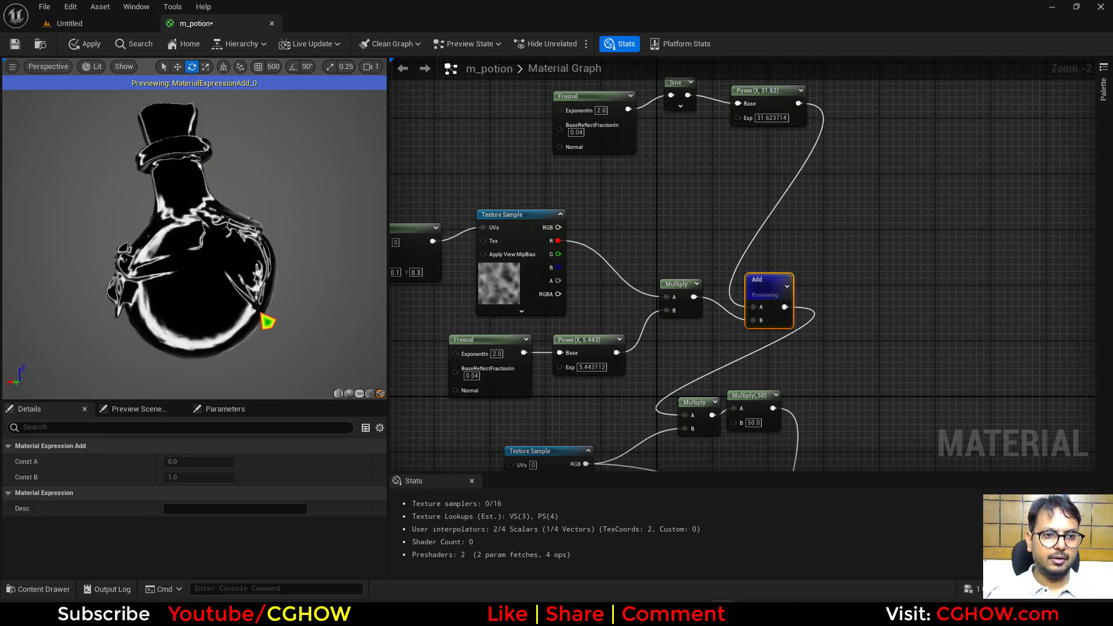
drag(283, 355, 255, 348)
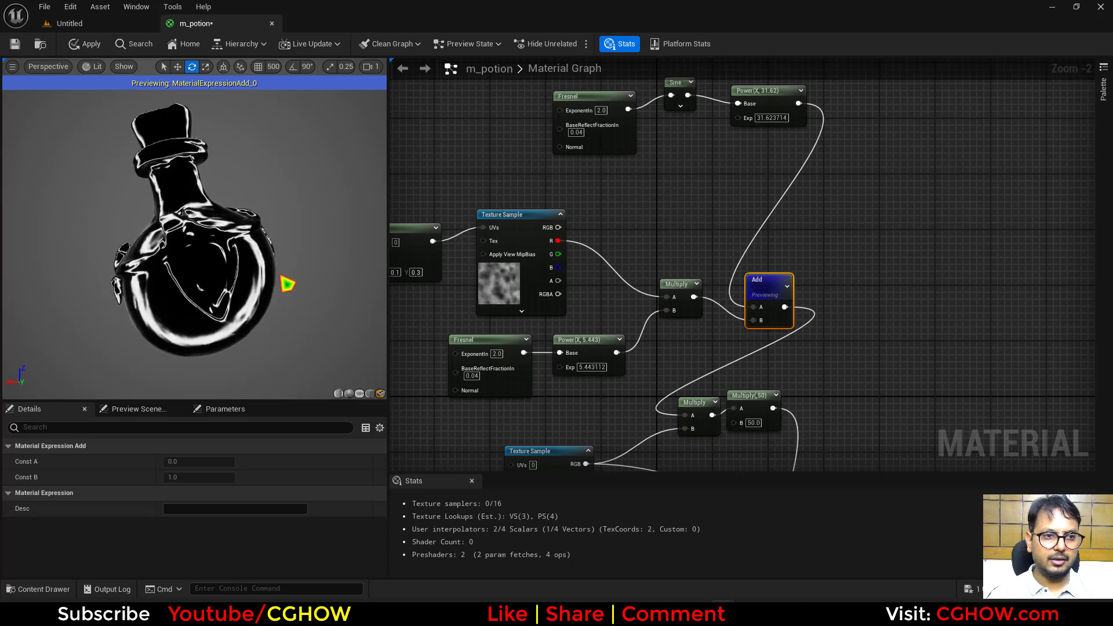
key(space)
scroll(713, 301, down, 2)
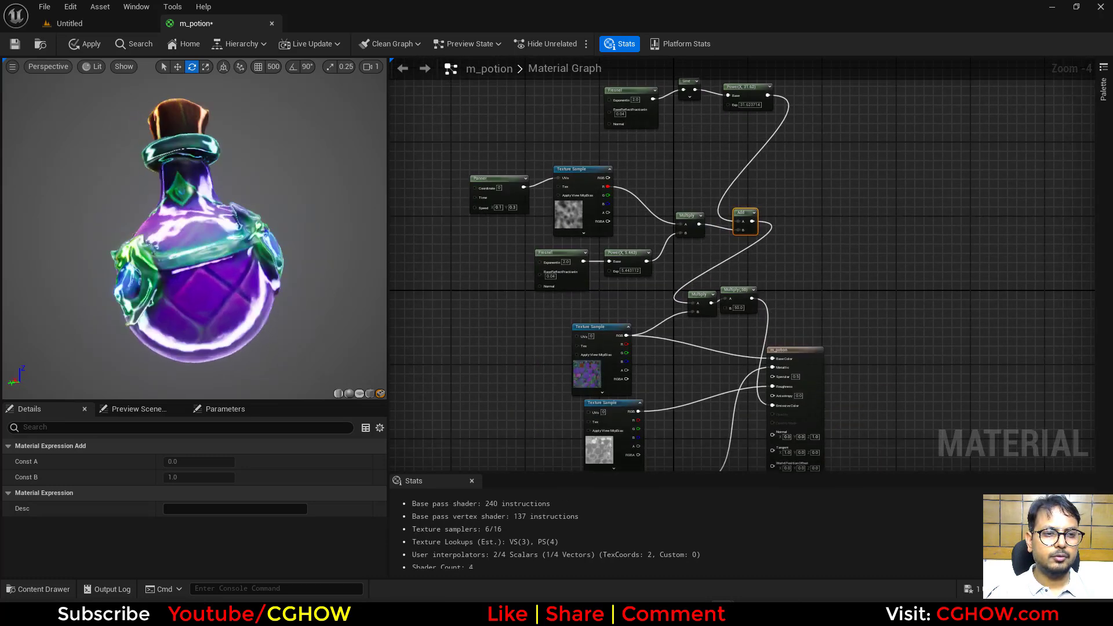
- Insert a Multiply node with B set to 0.3 between the outline Power and the Add node
scroll(753, 232, up, 3)
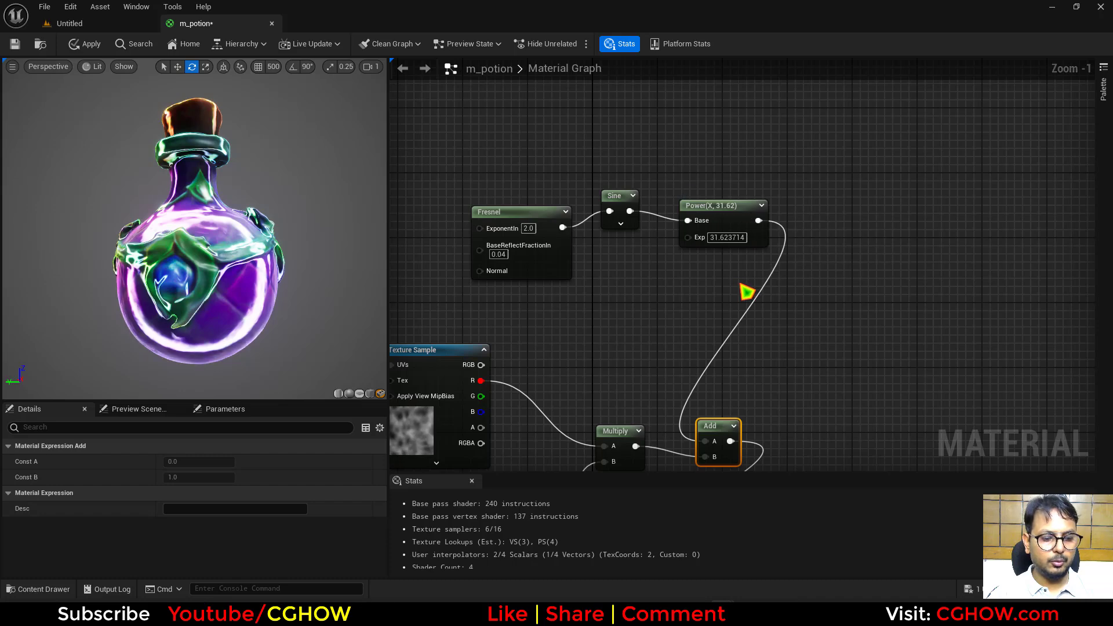
click(747, 284)
click(747, 284)
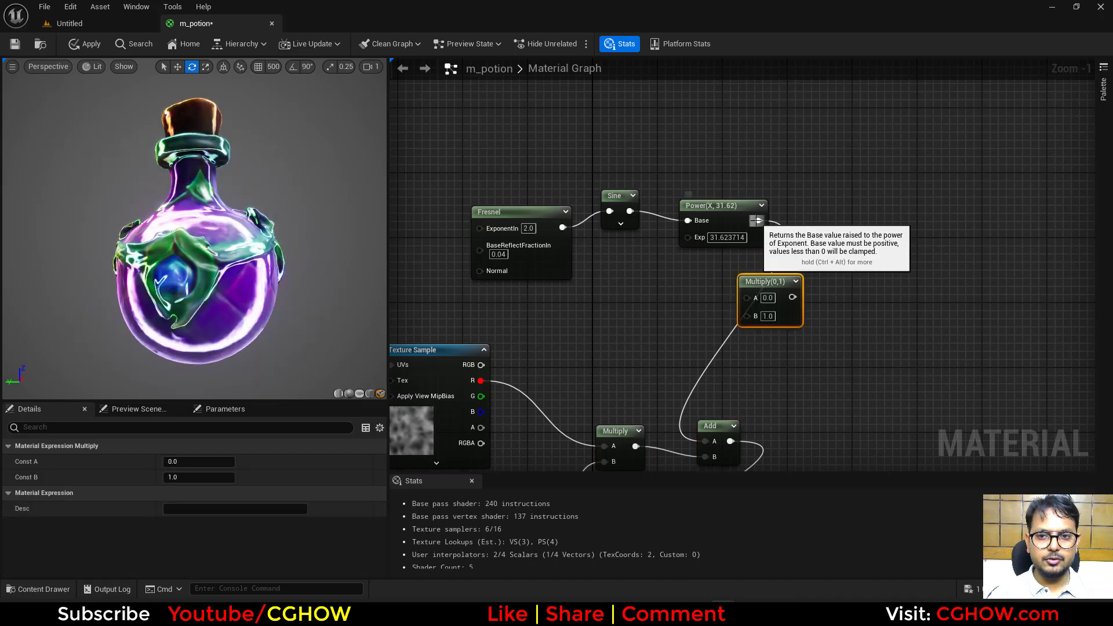
click(769, 313)
text(0.3)
key(Return)
drag(795, 297, 714, 442)
scroll(714, 441, down, 1)
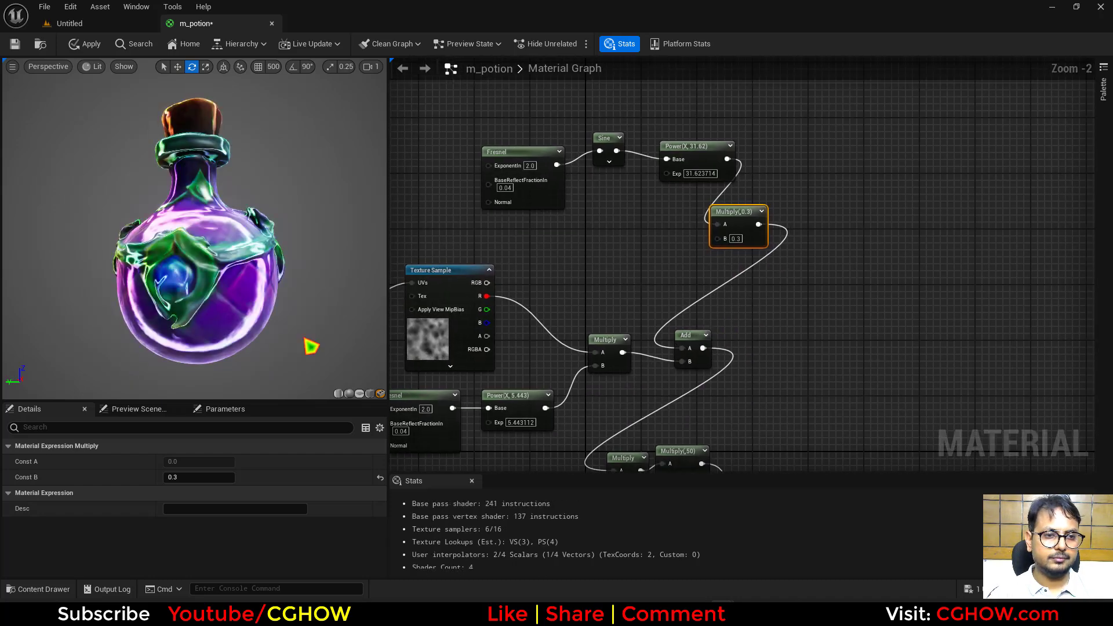
- Lower the outline Multiply's B value to 0.1 and check the result on the rotated bottle
click(736, 238)
text(0.1)
key(Return)
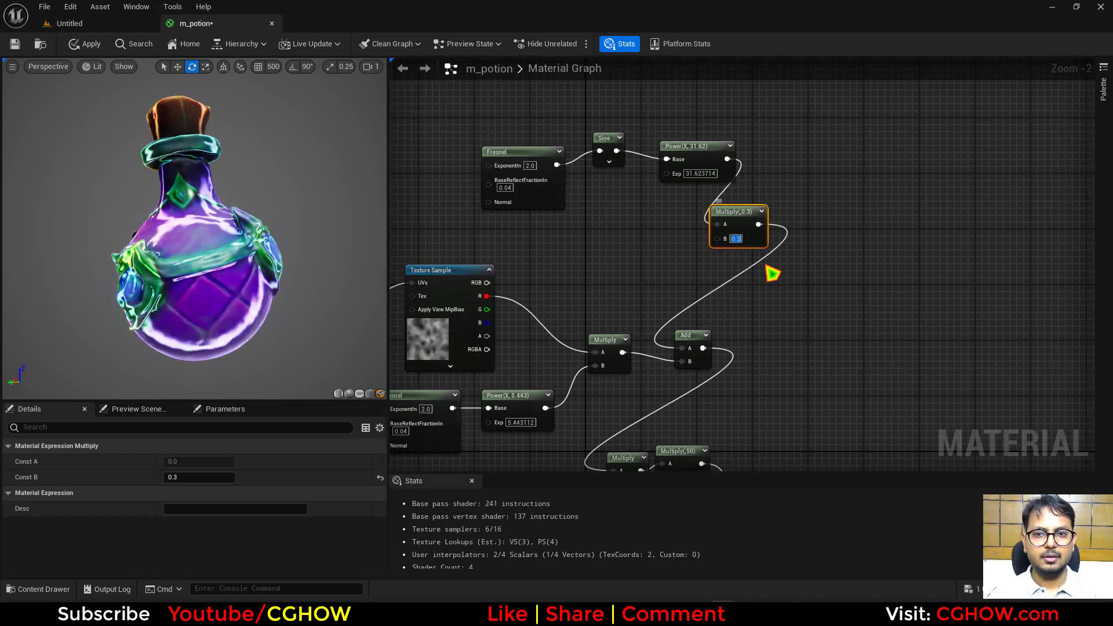
right_drag(755, 345, 763, 255)
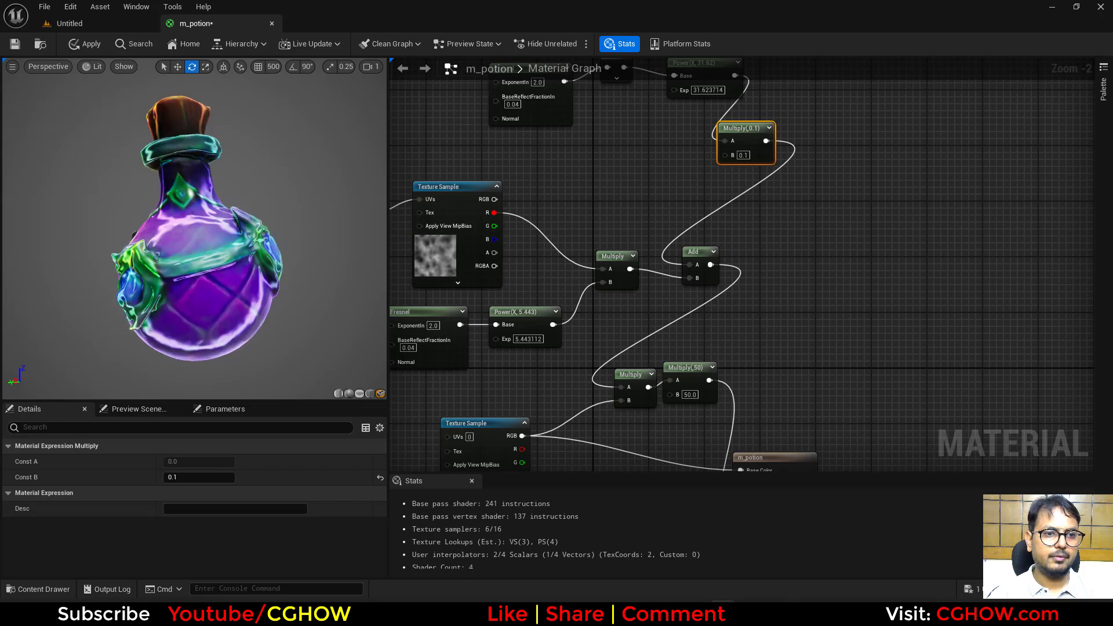
mouse_move(232, 231)
mouse_down()
mouse_move(139, 232)
mouse_move(162, 194)
mouse_move(165, 250)
mouse_move(255, 232)
mouse_move(214, 235)
mouse_up()
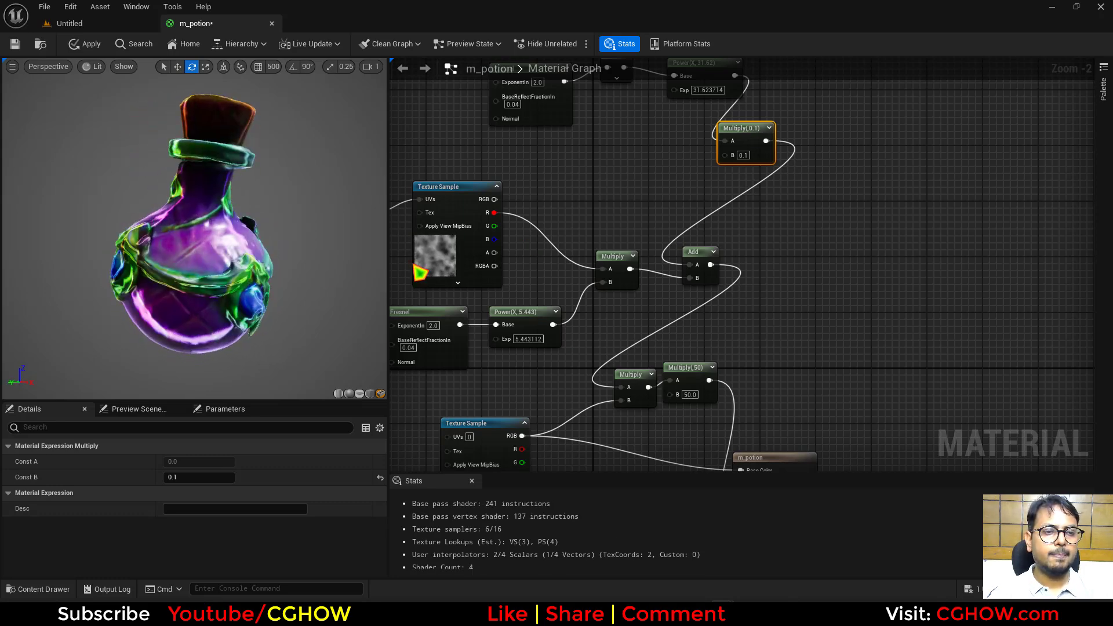
- Reposition the Multiply node that joins the noise with the Fresnel Power and preview its output on the bottle
scroll(645, 284, down, 3)
right_drag(628, 306, 608, 297)
scroll(625, 222, up, 2)
scroll(630, 228, up, 2)
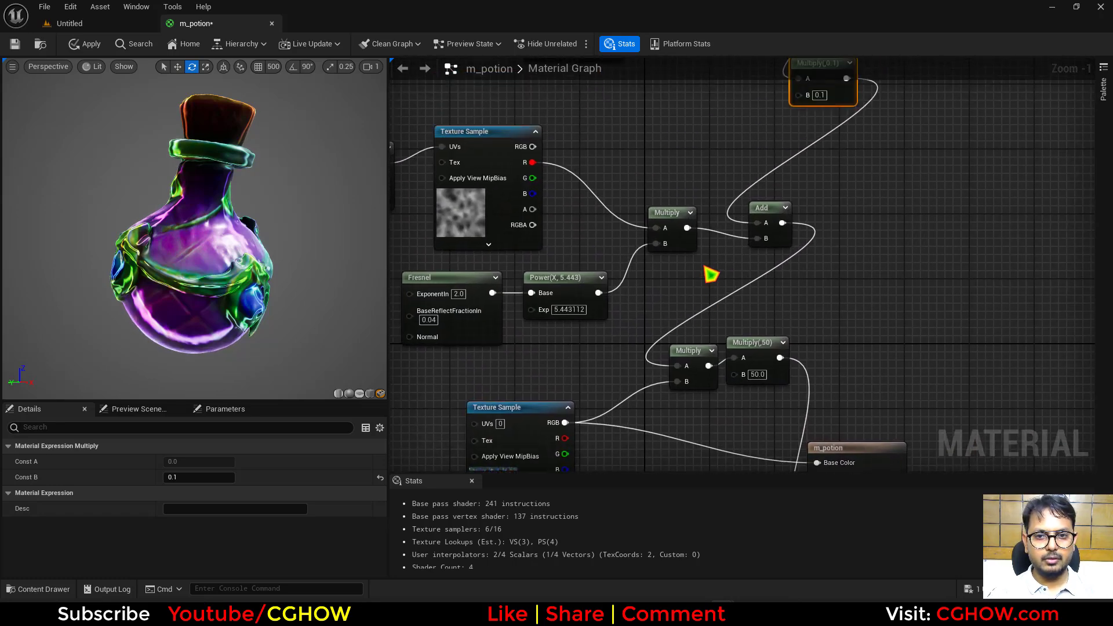
drag(683, 248, 663, 257)
click(757, 375)
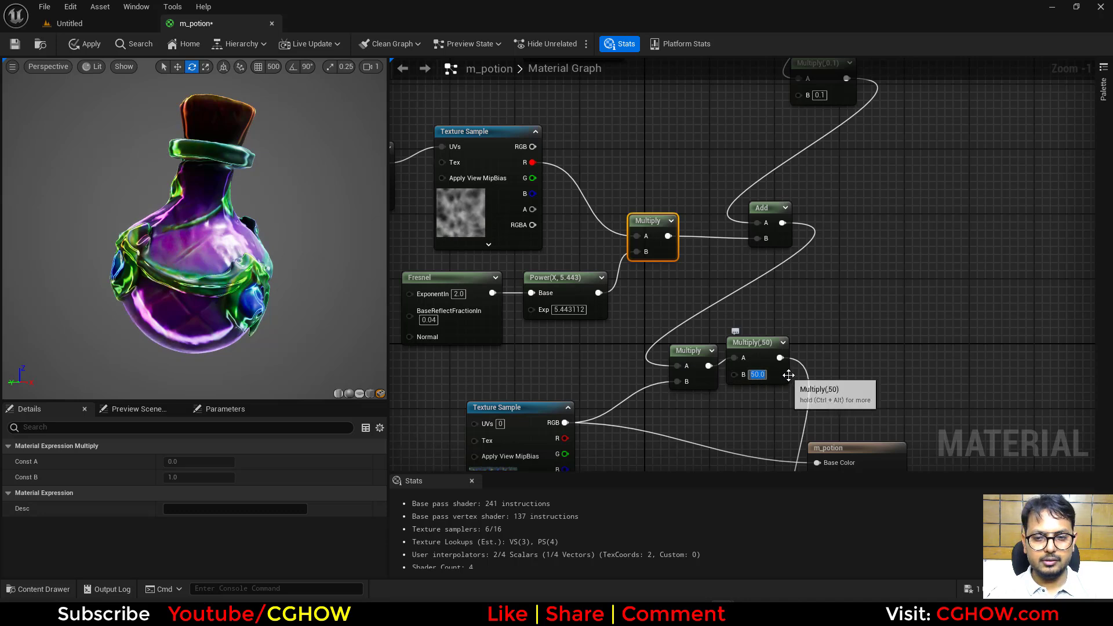
click(657, 229)
key(space)
drag(644, 242, 653, 217)
right_drag(586, 250, 585, 295)
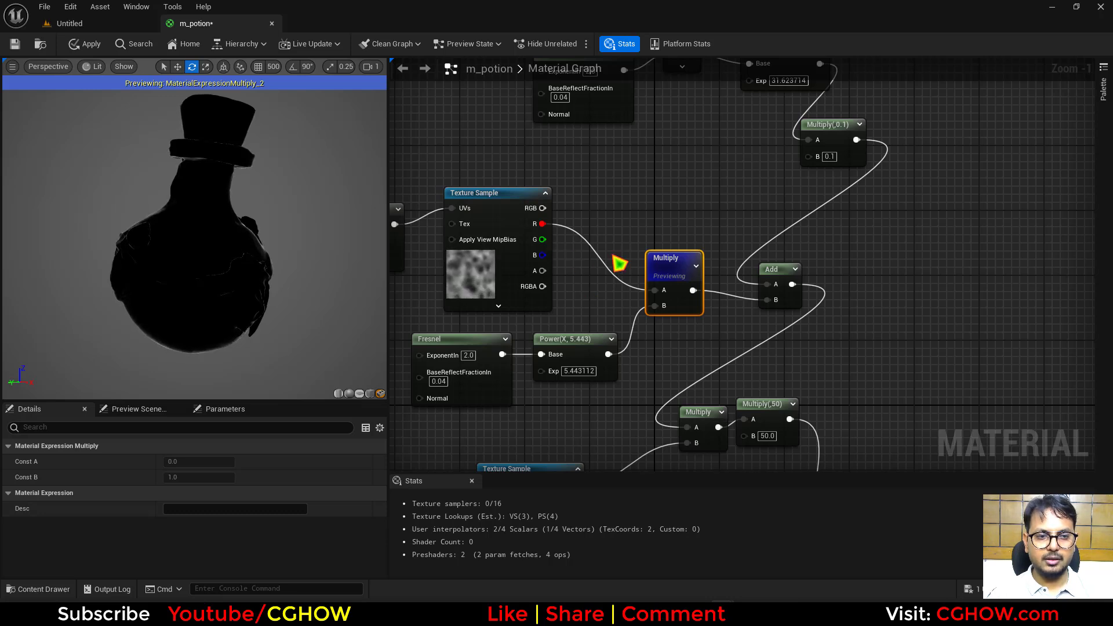
- Move the Panner and noise Texture Sample aside, add a ConstantBiasScale node from the texture's R output, and preview it
right_drag(519, 253, 597, 284)
drag(450, 190, 502, 278)
drag(555, 223, 616, 225)
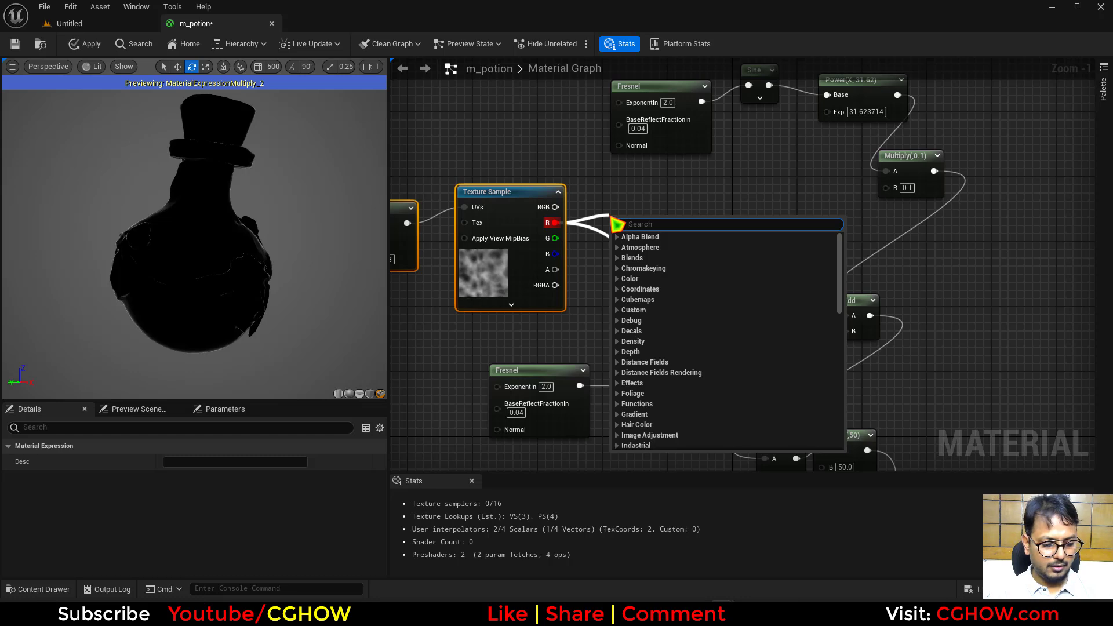
text(bias)
click(651, 298)
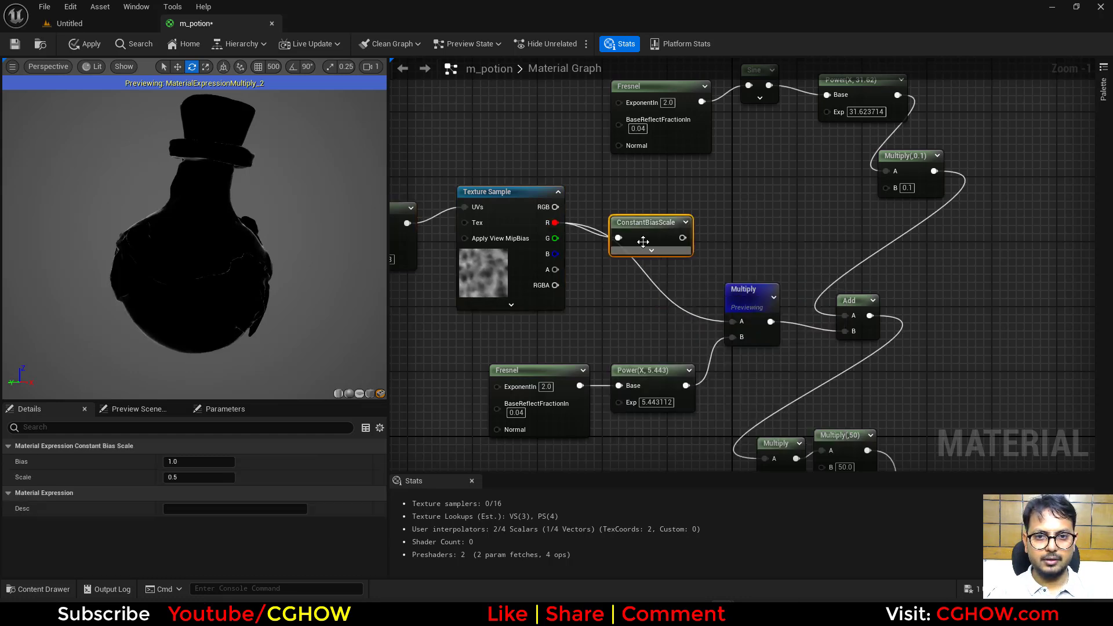
key(space)
drag(643, 241, 643, 211)
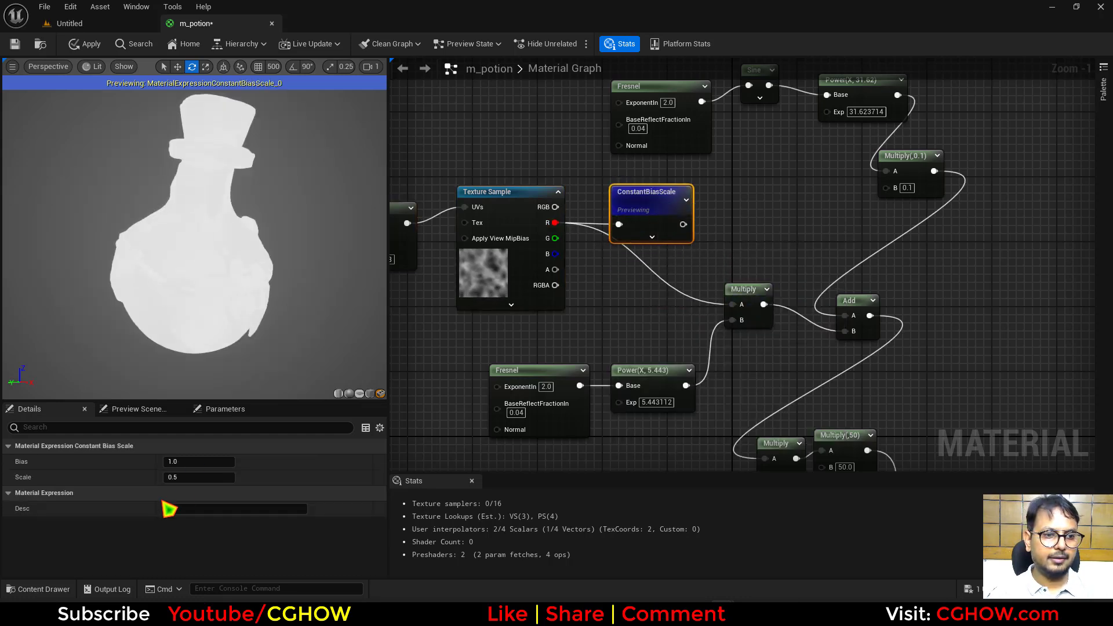
- Set the ConstantBiasScale node's Bias to -0.2 and its Scale to 3, after trying a Scale of 2
click(183, 472)
text(2)
click(188, 462)
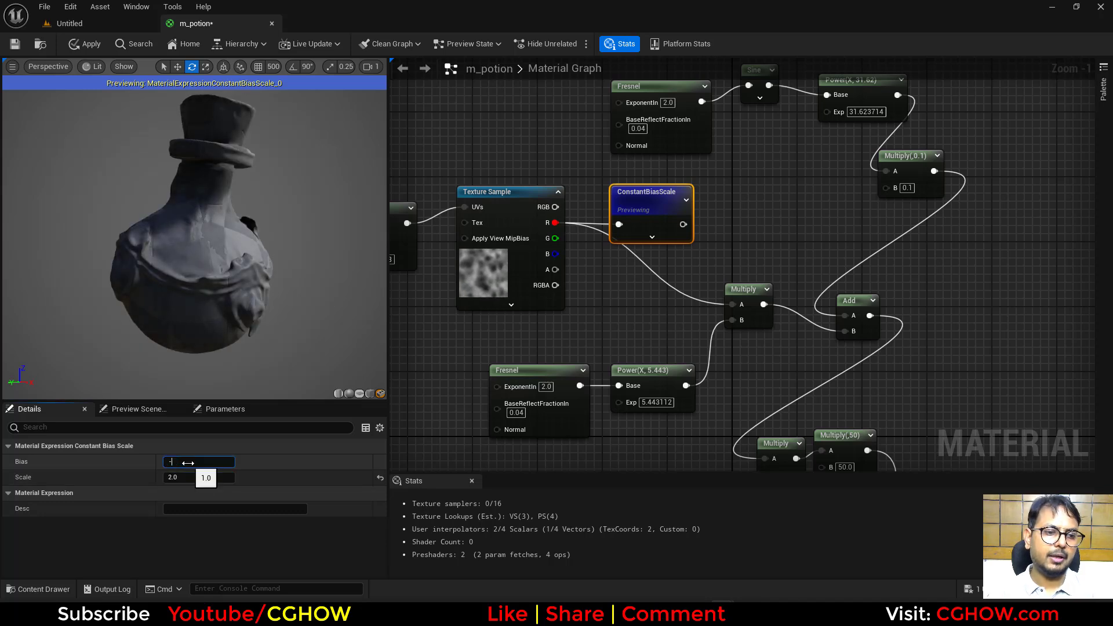
text(-.2)
key(Return)
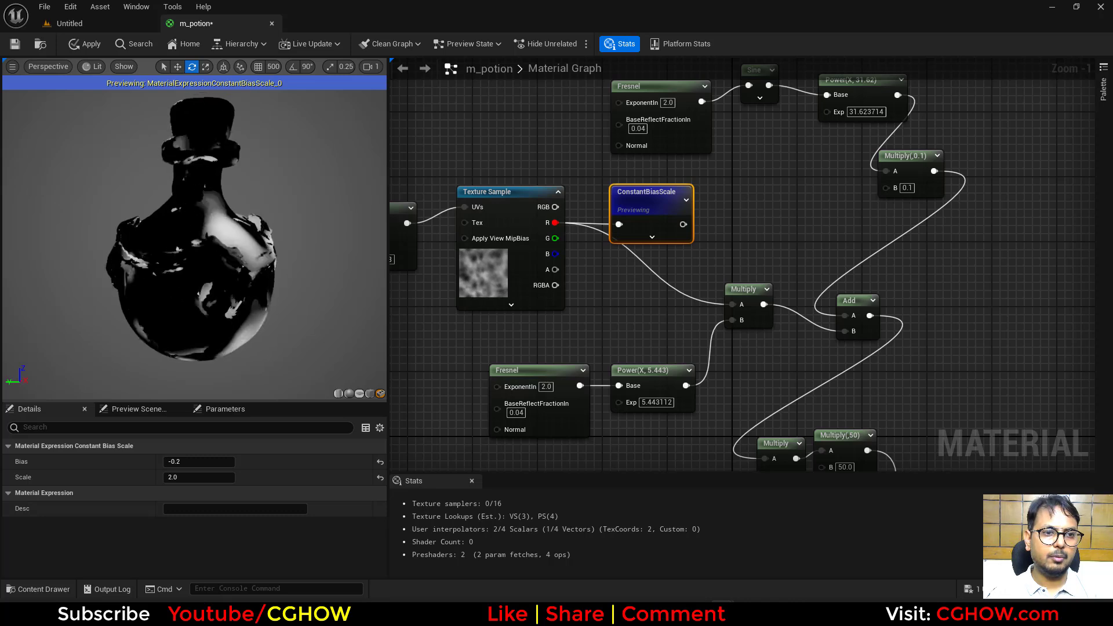
click(199, 478)
text(3)
key(Return)
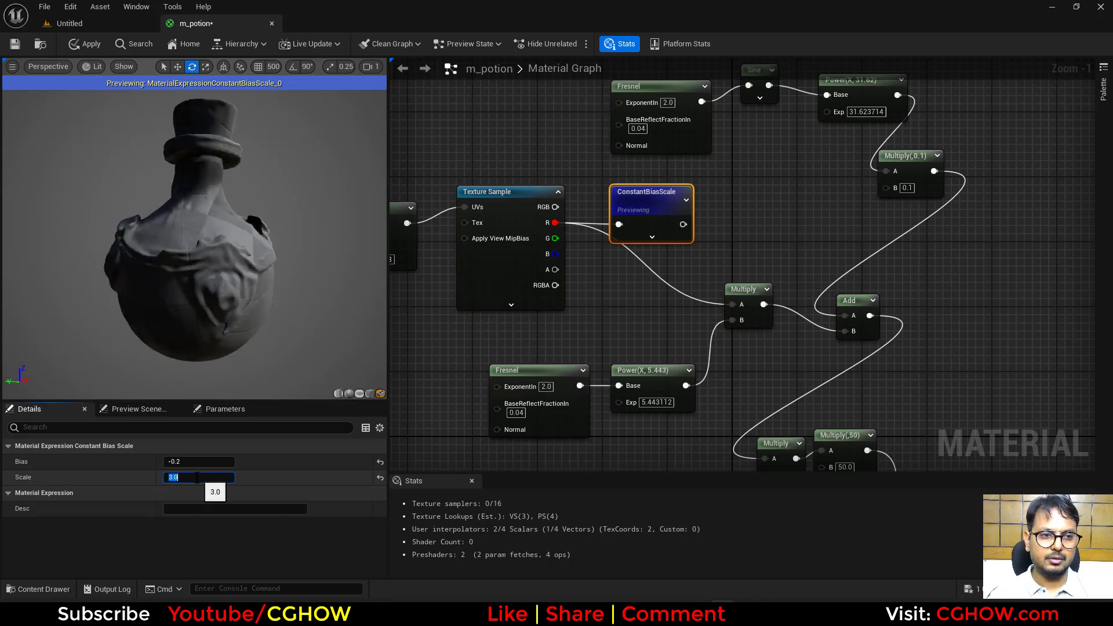
- Feed a TexCoord node into the noise Panner's Coordinate and set both its UTiling and VTiling to 3
right_drag(418, 271, 547, 311)
click(493, 281)
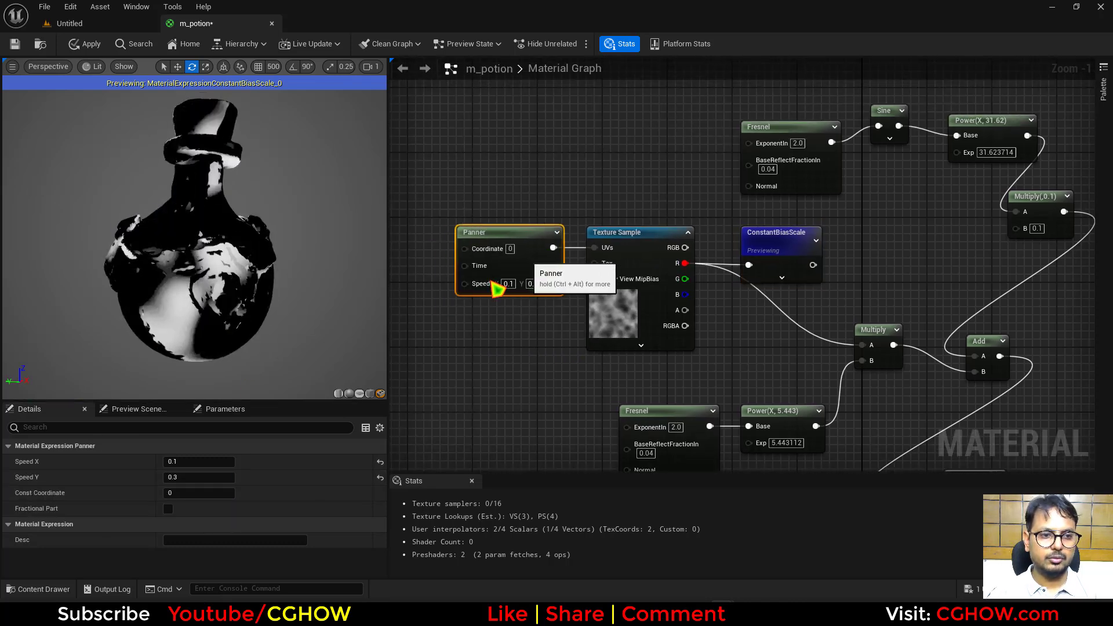
right_drag(390, 266, 489, 273)
click(435, 251)
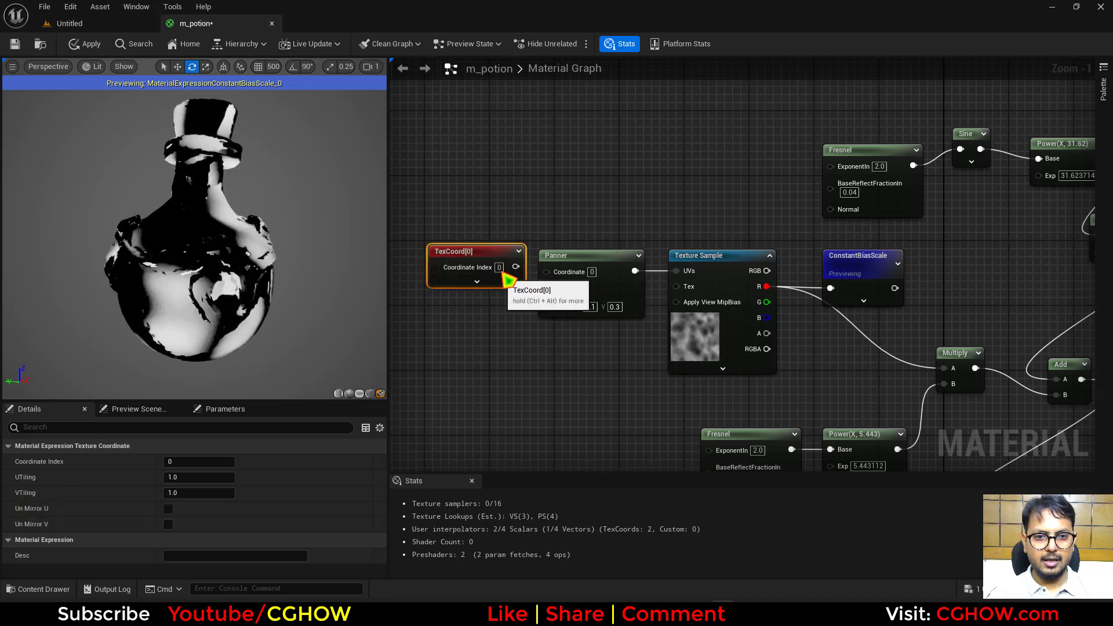
drag(516, 267, 546, 271)
click(181, 476)
text(3)
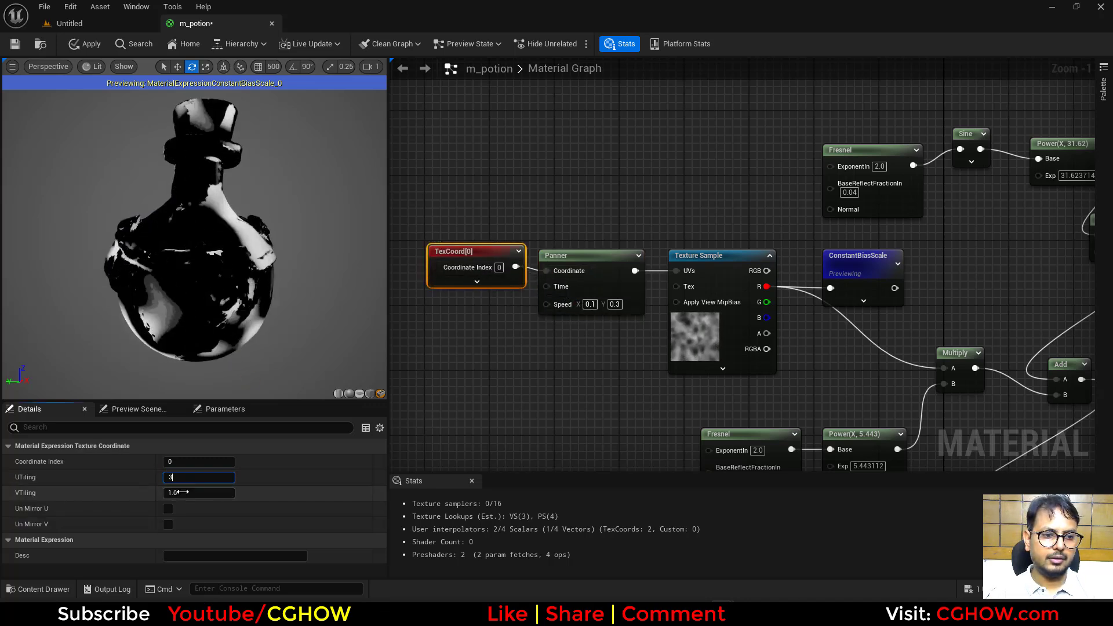
click(184, 492)
text(3)
key(Return)
- Feed ConstantBiasScale into the rim Multiply's A input, preview that Multiply, and return to the full material preview
right_drag(603, 442, 483, 381)
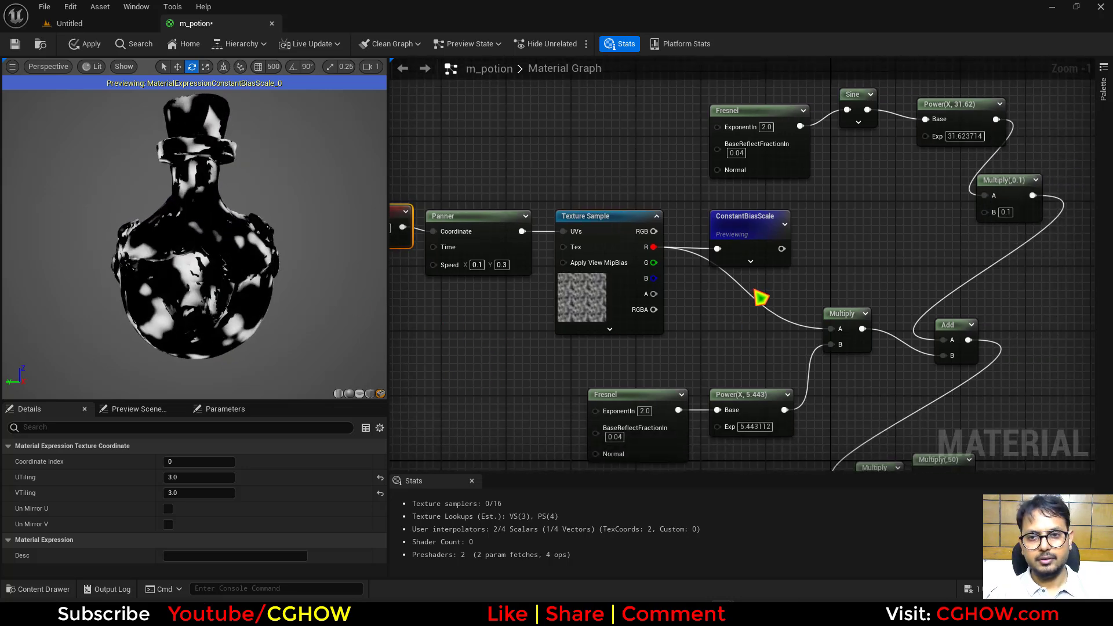
right_drag(761, 298, 650, 298)
drag(670, 249, 729, 329)
click(738, 326)
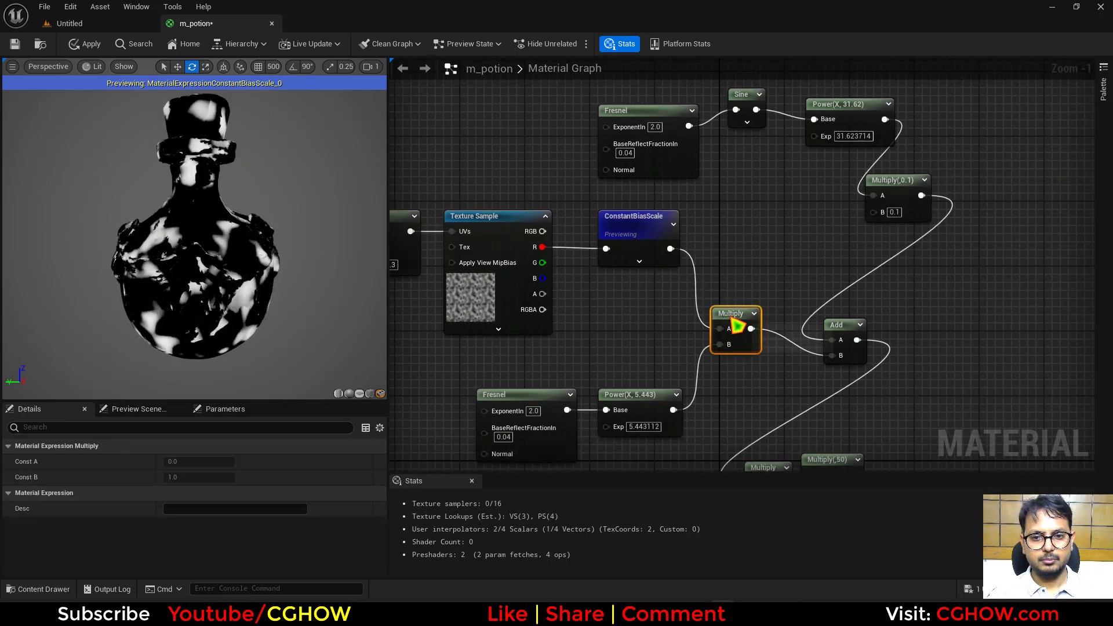
key(space)
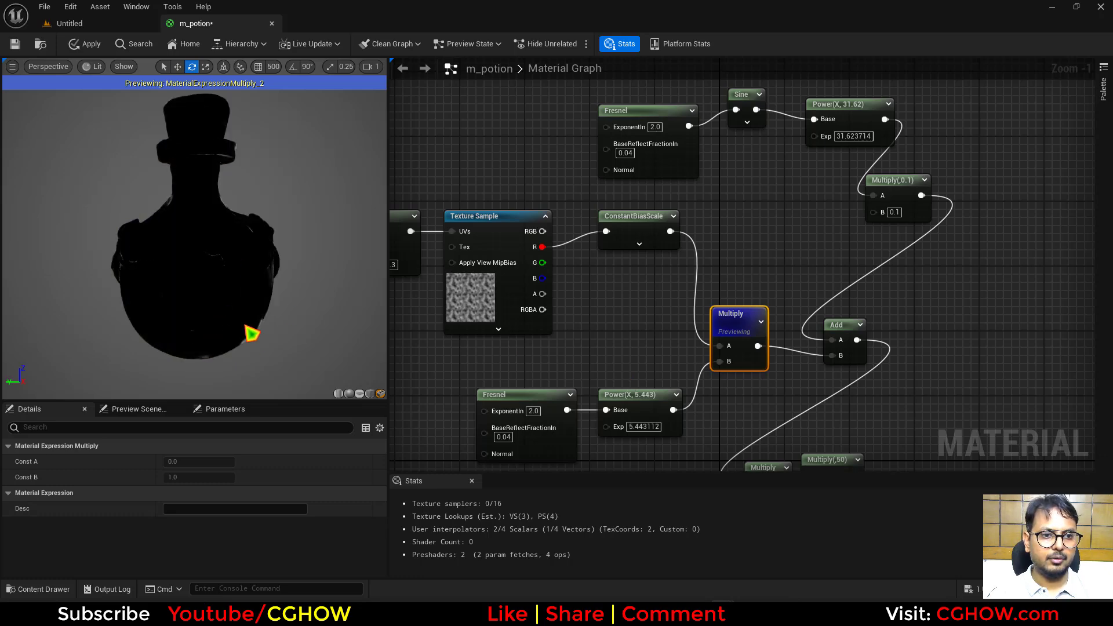
right_drag(830, 384, 712, 347)
key(space)
- Raise the emissive Multiply's B value to 500
right_drag(775, 378, 775, 295)
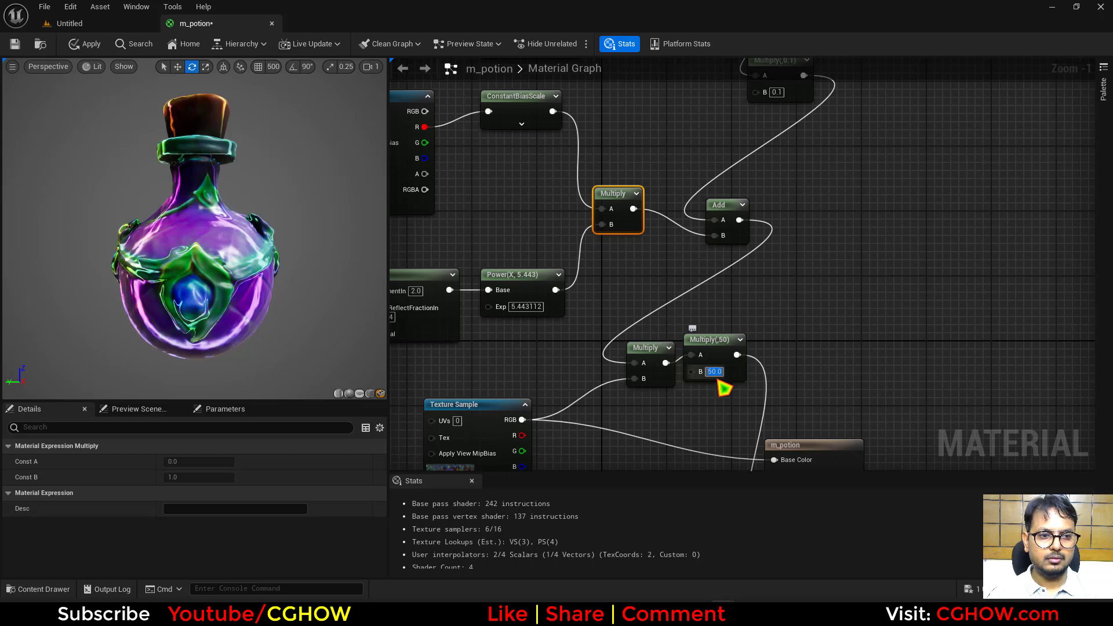
text(0)
key(Return)
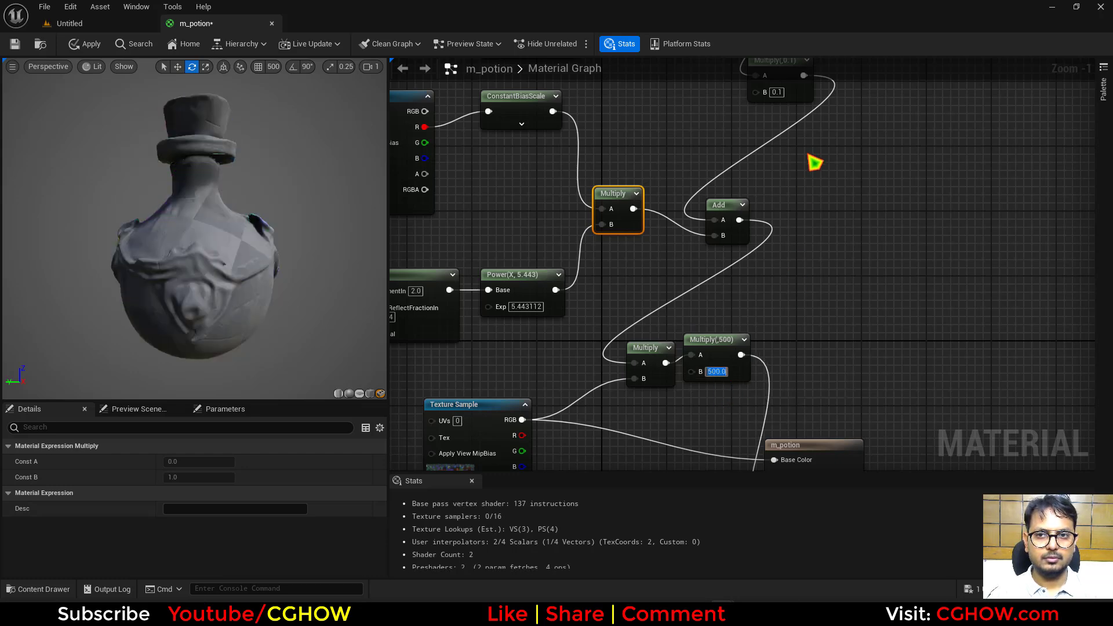
- Reduce the outline Multiply's B value to 0.01
right_drag(789, 115, 786, 197)
click(777, 175)
text(0)
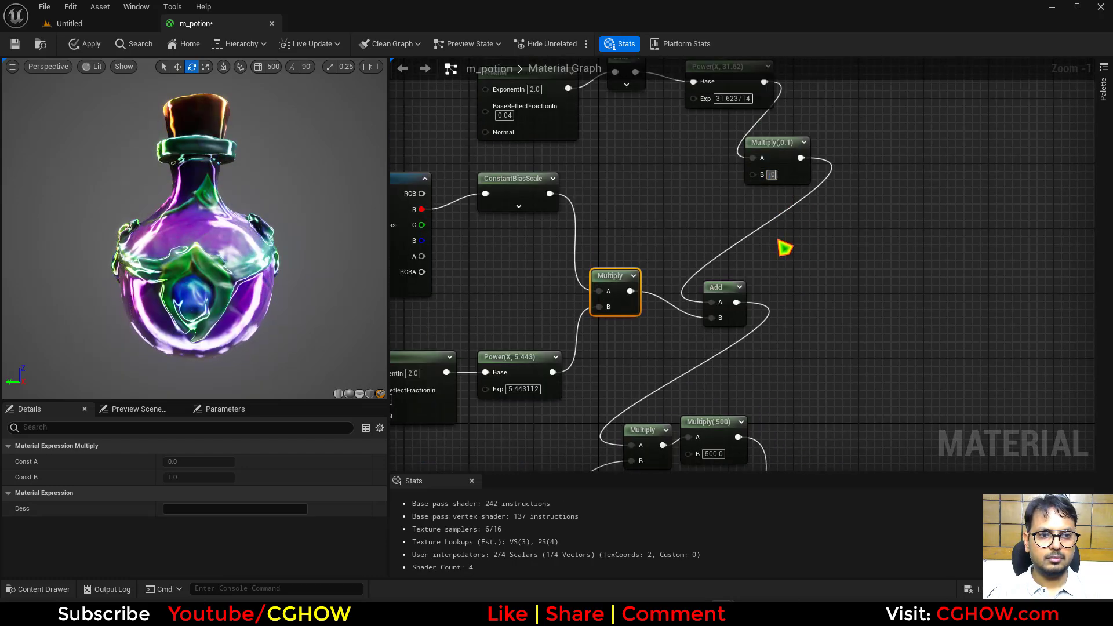
text(.01)
key(Return)
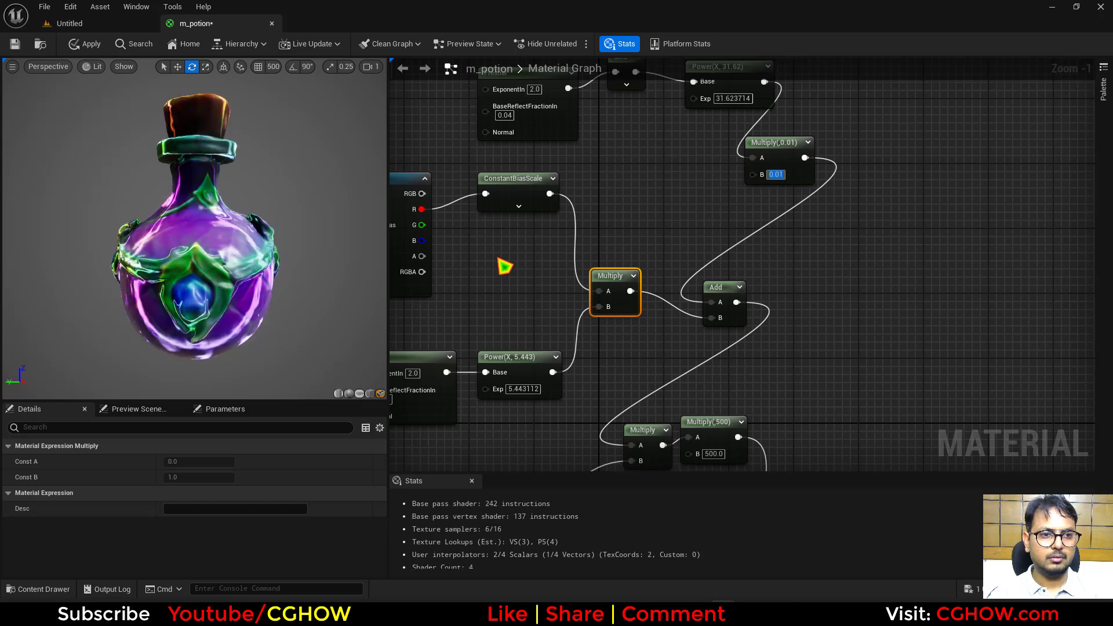
- Adjust the ConstantBiasScale node's Bias to -0.02, after trying -0.1
click(509, 181)
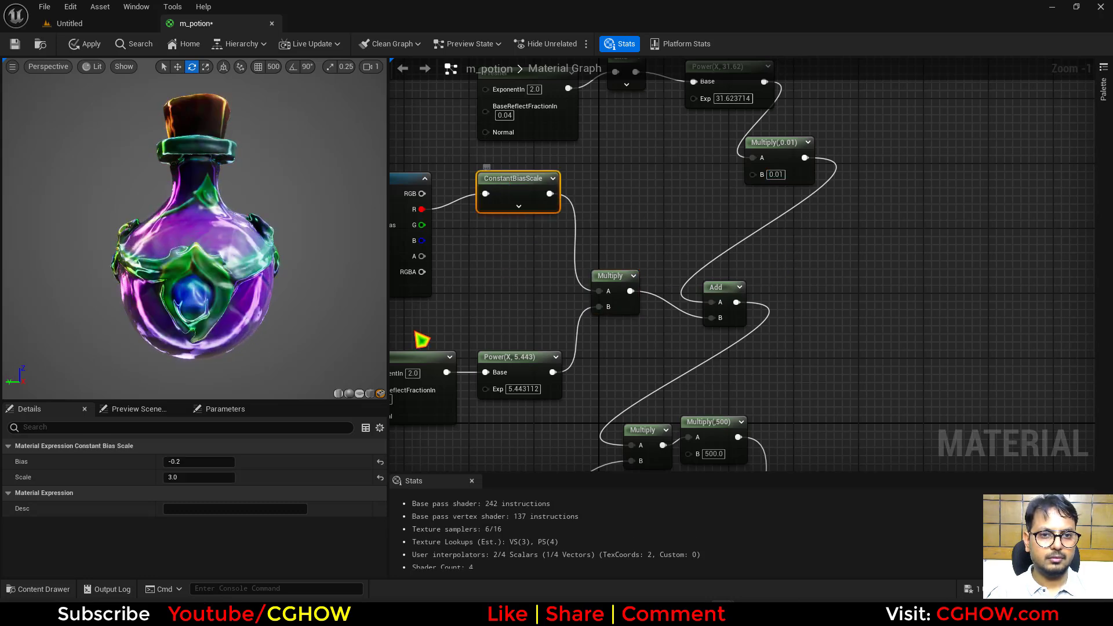
click(186, 458)
text(-0.1)
key(Return)
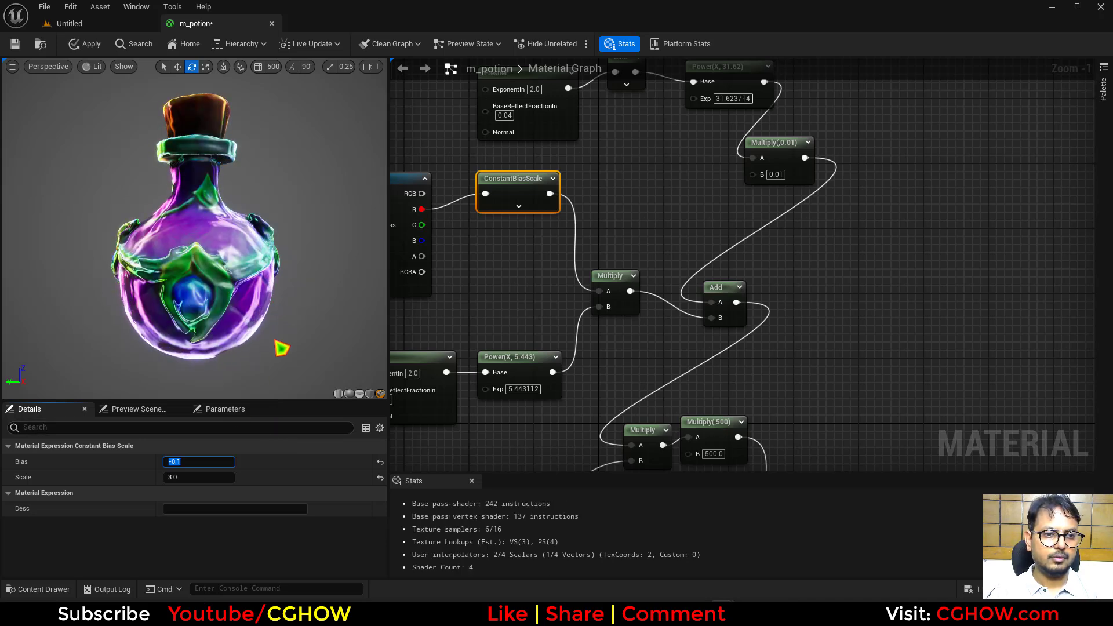
text(-0.0)
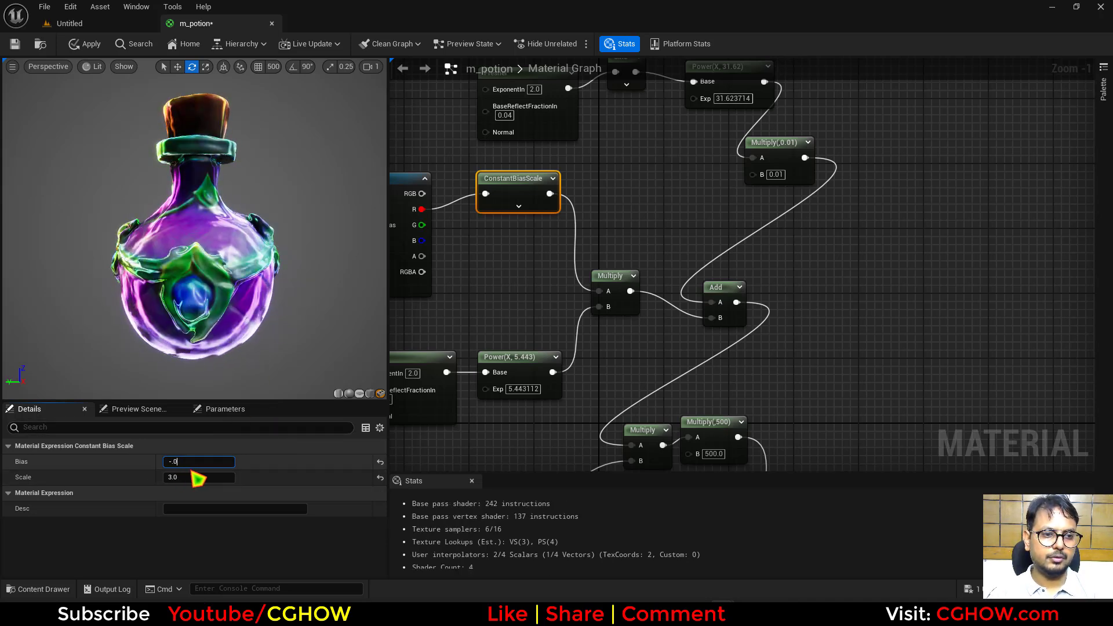
text(2)
key(Return)
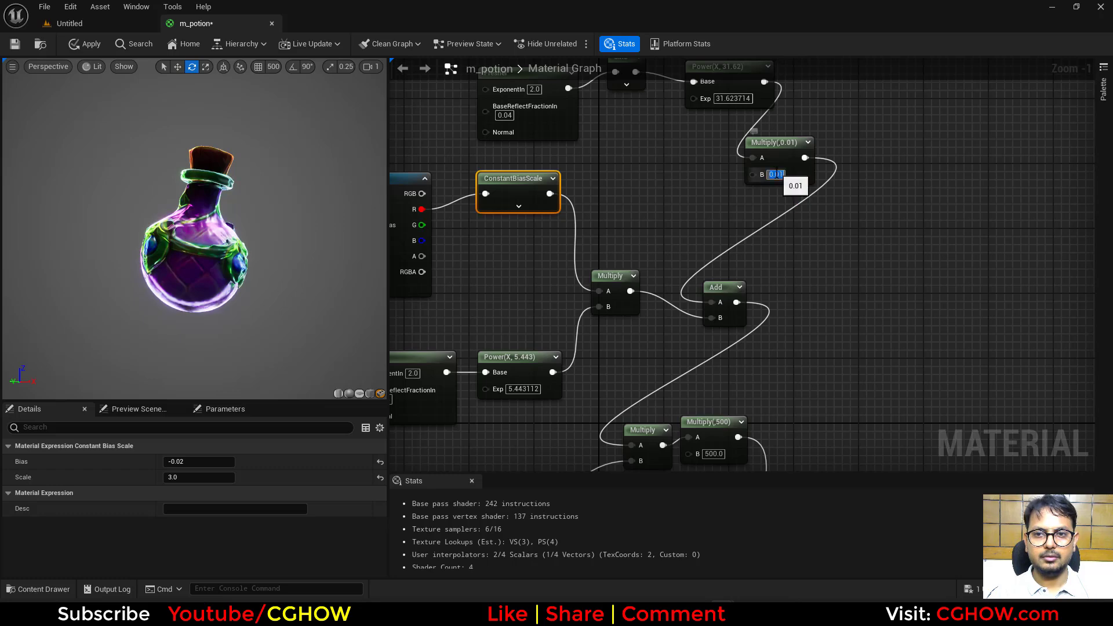
- Weaken the outline further by setting its Multiply's B value to 0.002
text(.002)
key(Return)
right_drag(577, 291, 634, 194)
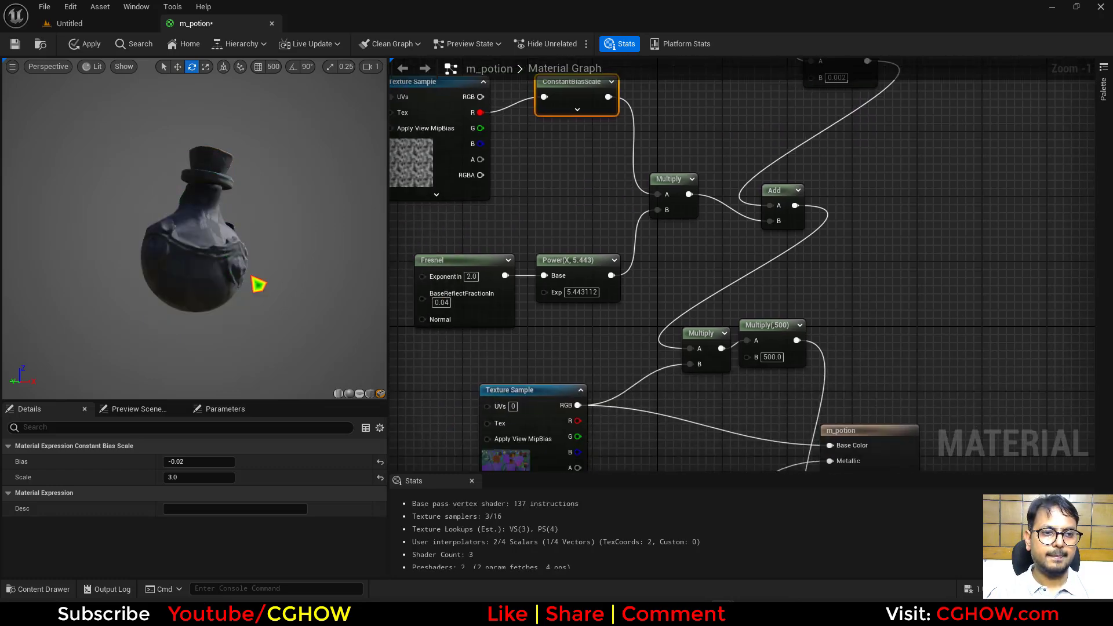
drag(259, 284, 250, 281)
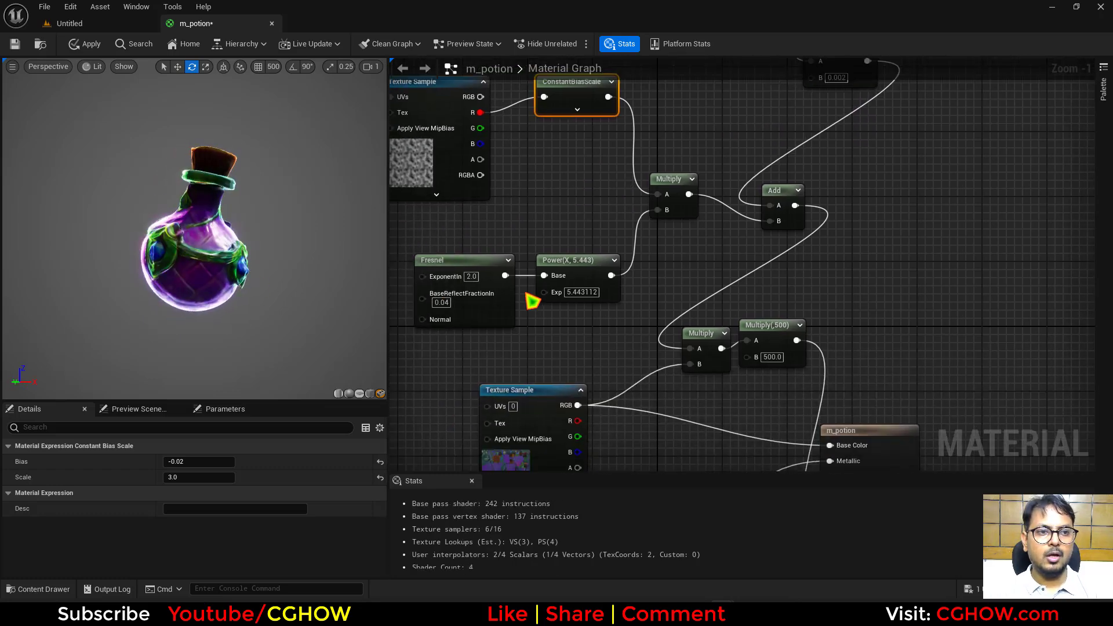
right_drag(532, 301, 607, 196)
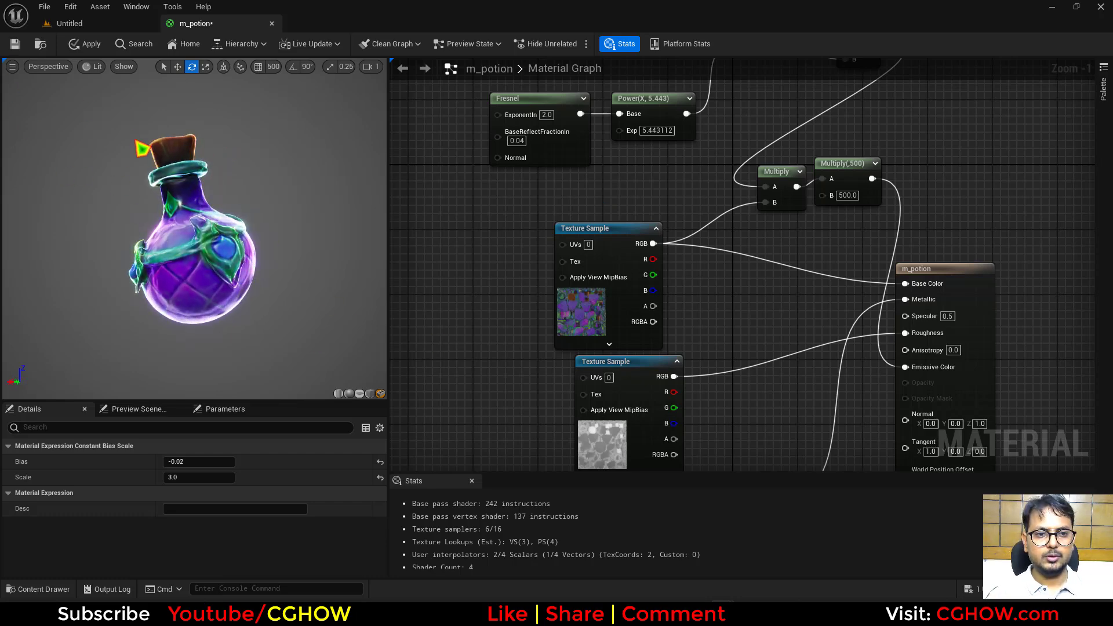
right_drag(582, 395, 887, 298)
scroll(823, 330, down, 2)
right_drag(707, 353, 707, 296)
right_drag(537, 266, 537, 294)
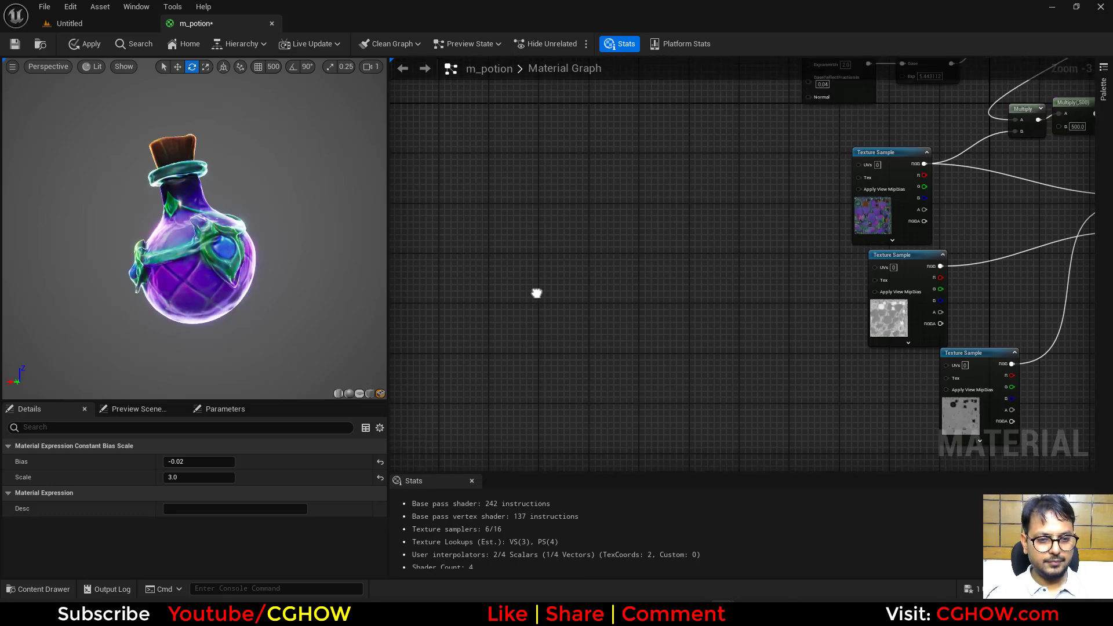
right_click(506, 241)
text(boul)
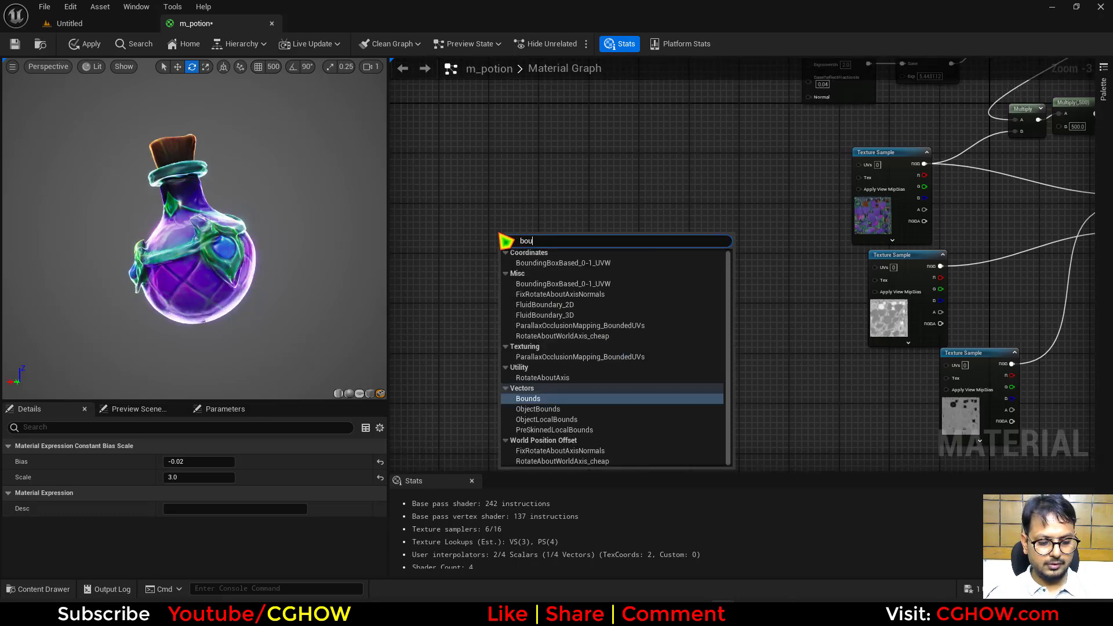
right_click(472, 230)
text(boun)
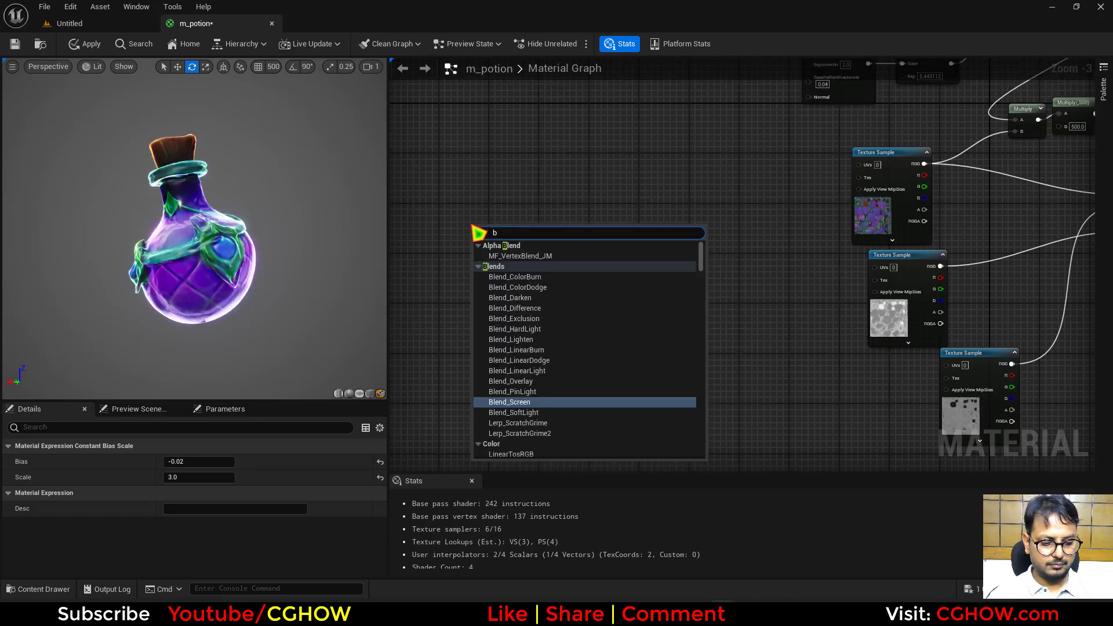
right_click(448, 212)
text(woul)
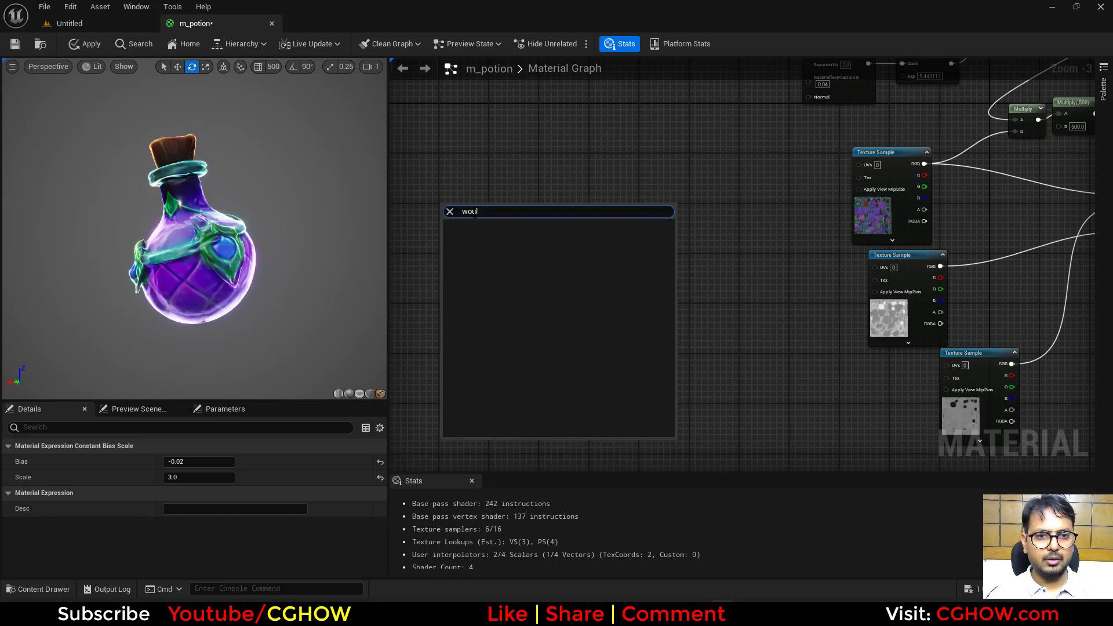
- Add an Absolute World Position node in the empty graph area beside the texture samples
right_click(440, 186)
text(worl)
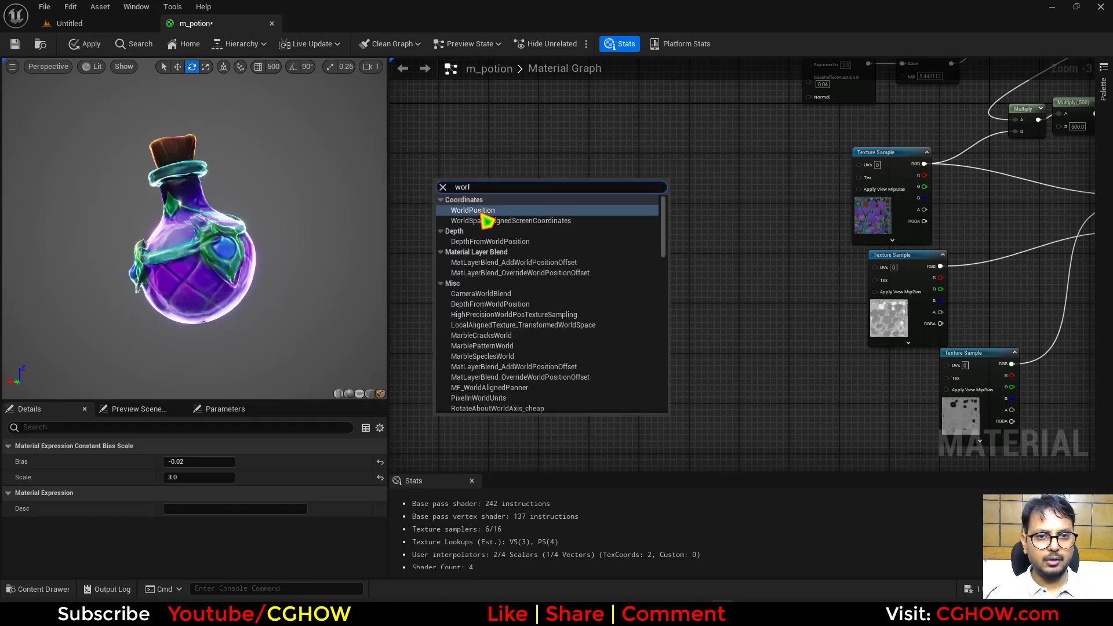
key(Return)
scroll(531, 205, up, 3)
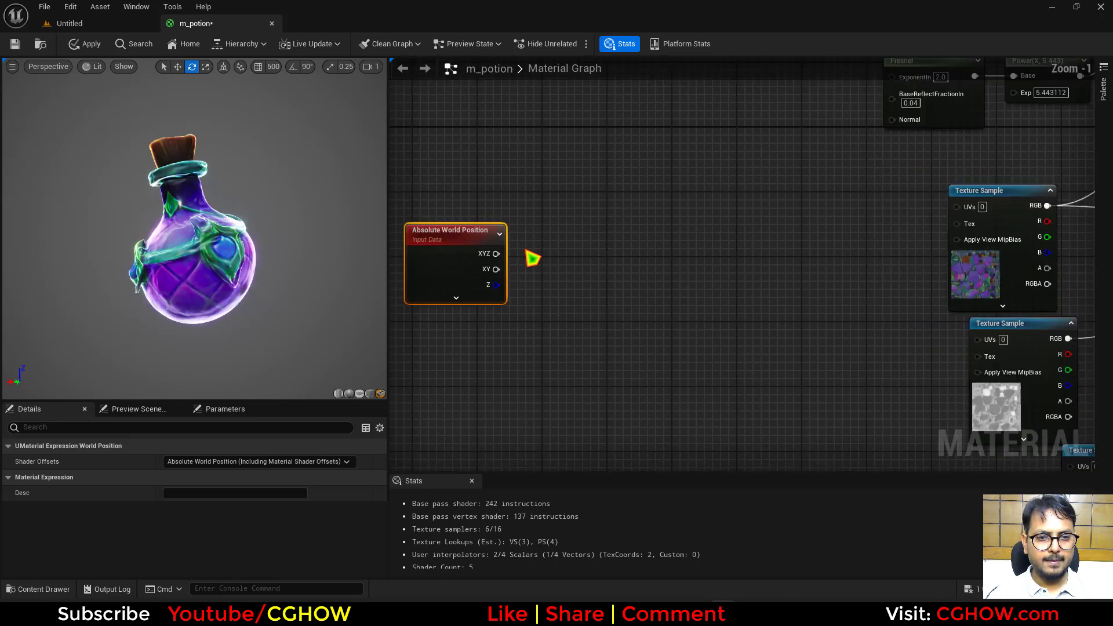
- Route the world position's XYZ through a ComponentMask limited to R and into input A of a new Add node
click(519, 239)
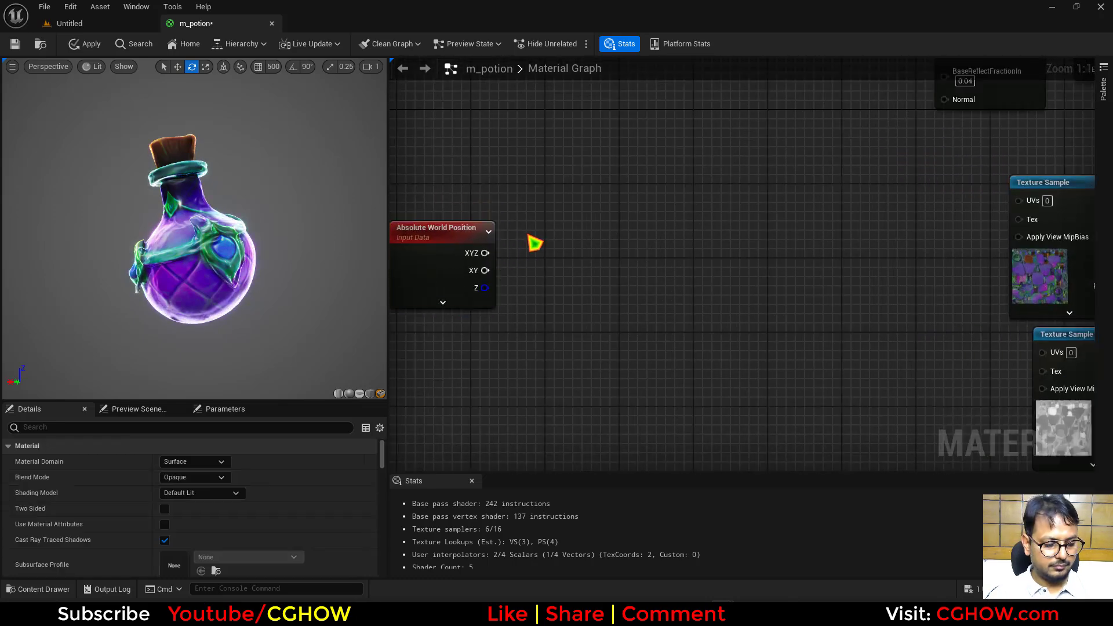
click(534, 243)
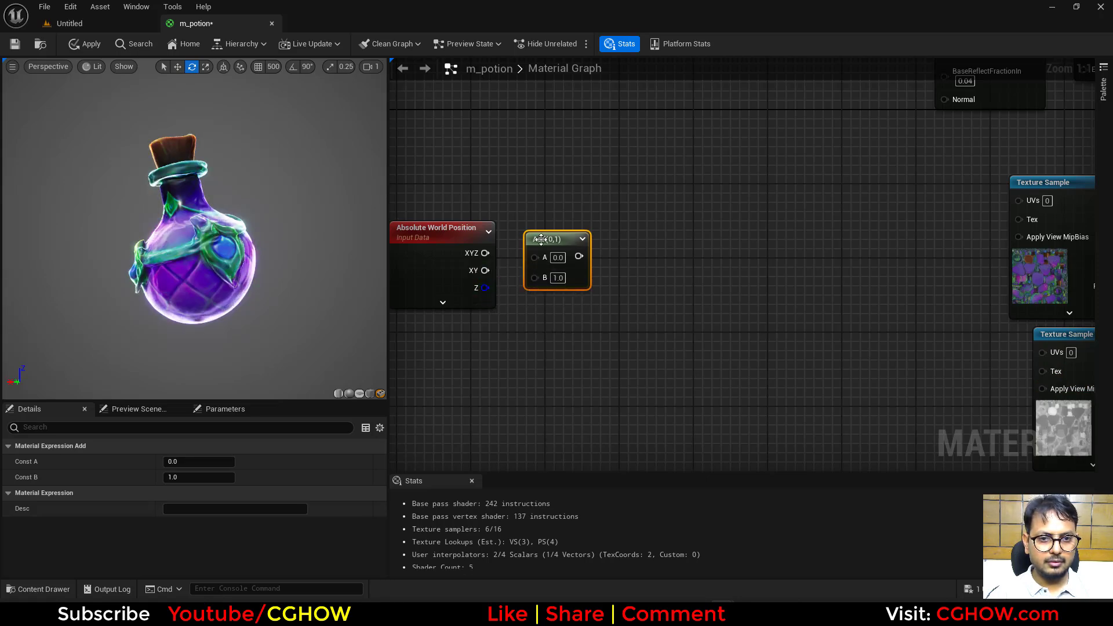
drag(541, 240, 655, 303)
key(shift+c)
shift+click(579, 241)
drag(485, 254, 648, 320)
click(168, 477)
- Feed a new Time node into the Add node's B input and connect the Add output to a new Sine node
right_click(551, 359)
text(time)
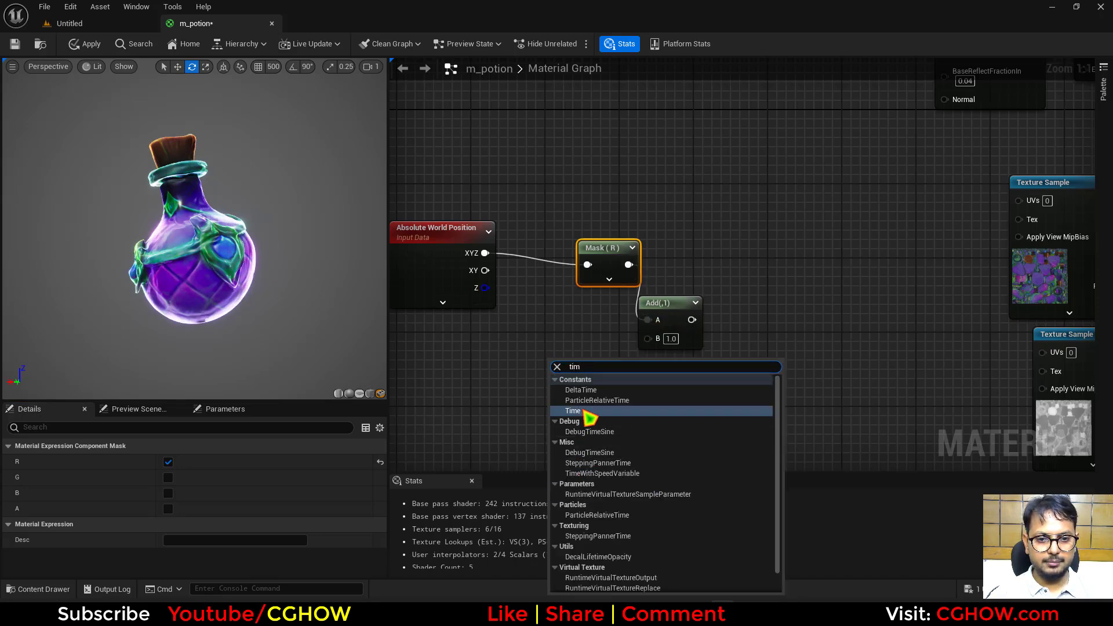
key(Return)
drag(598, 390, 732, 306)
text(sin)
click(764, 436)
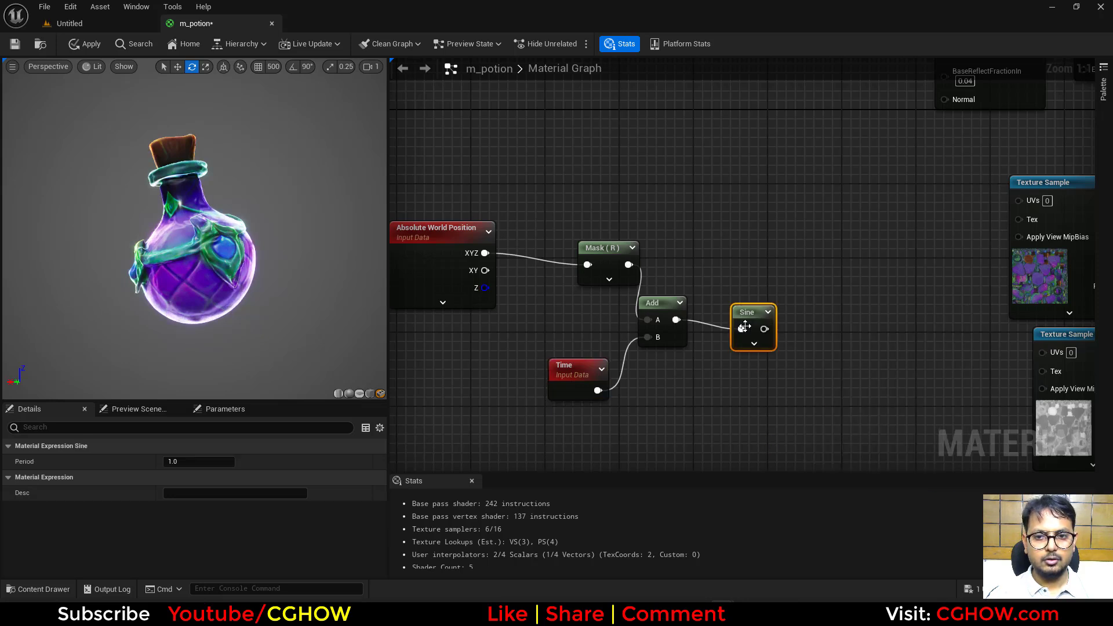
- Preview the Sine node on the potion and set its Period to 20
key(space)
right_drag(729, 379, 661, 325)
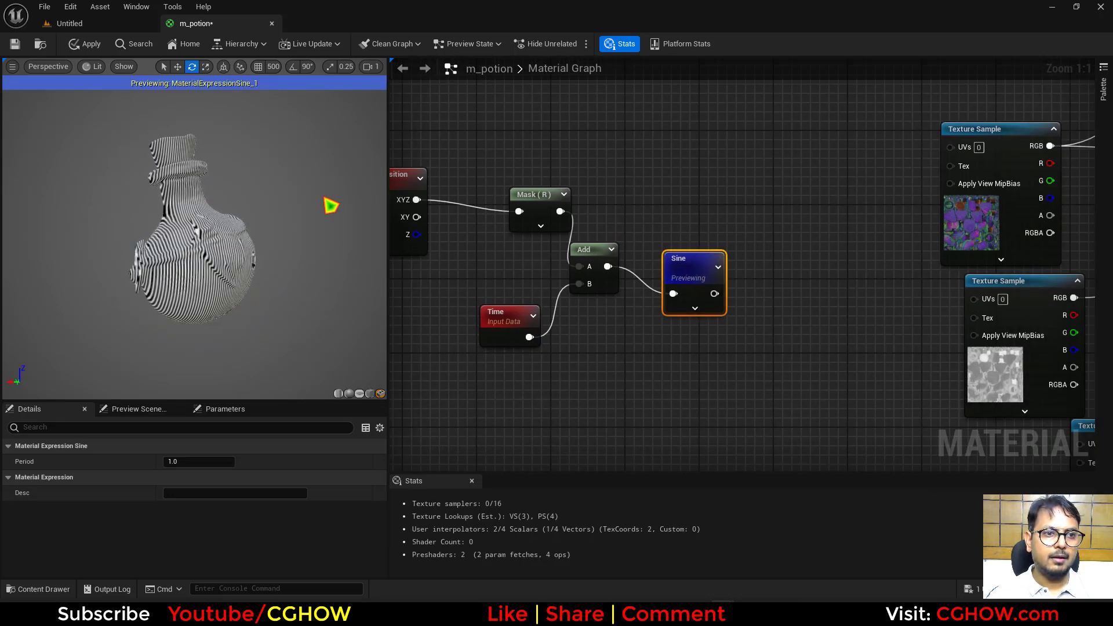
drag(665, 273, 654, 255)
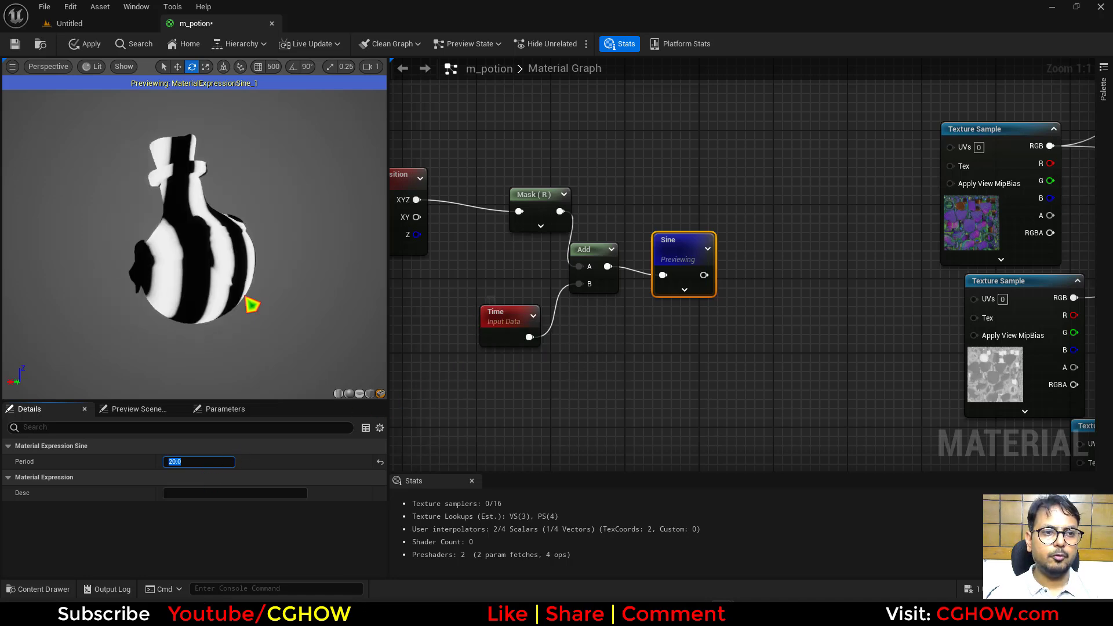
- Insert a Multiply between Time and Add with B set to 50, after trying 20, and set the Sine's Period to 50
drag(524, 313, 583, 292)
click(479, 331)
key(m)
click(472, 324)
click(503, 366)
text(20)
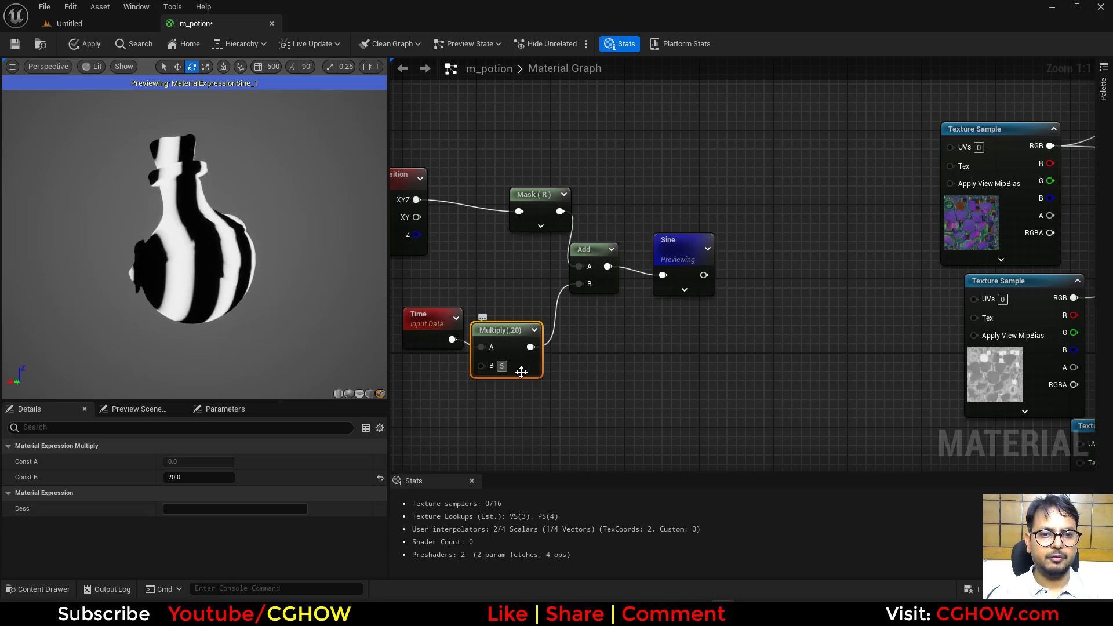
click(683, 255)
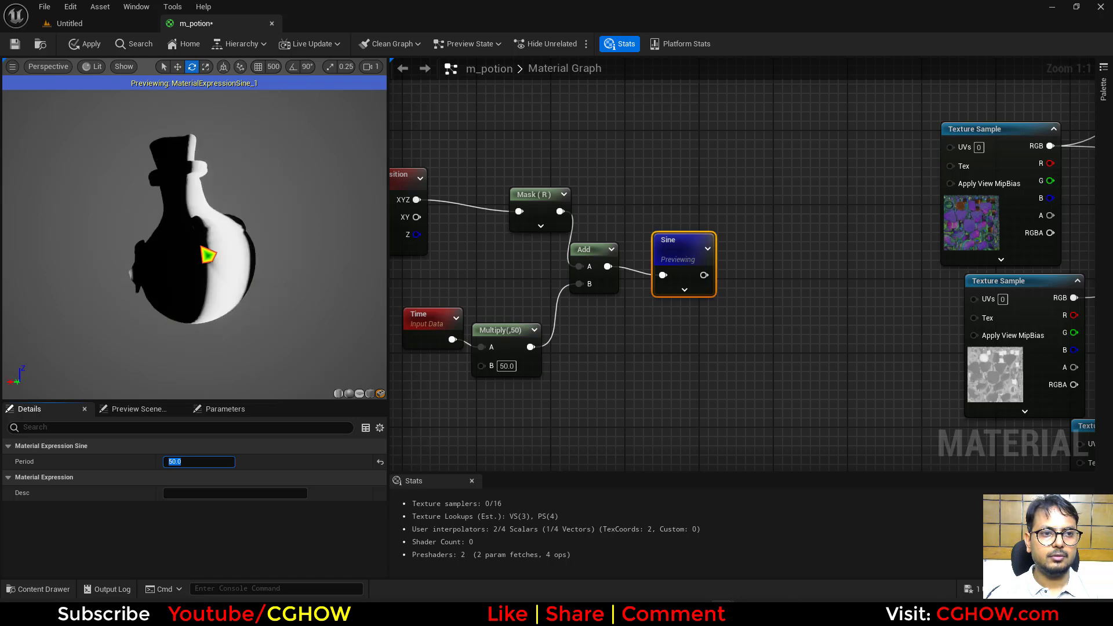
- Multiply the Sine output by the base colour texture's RGB in a new Multiply node and preview it on the potion
right_drag(672, 346, 525, 337)
scroll(519, 358, down, 2)
key(m)
click(530, 299)
drag(503, 298, 552, 325)
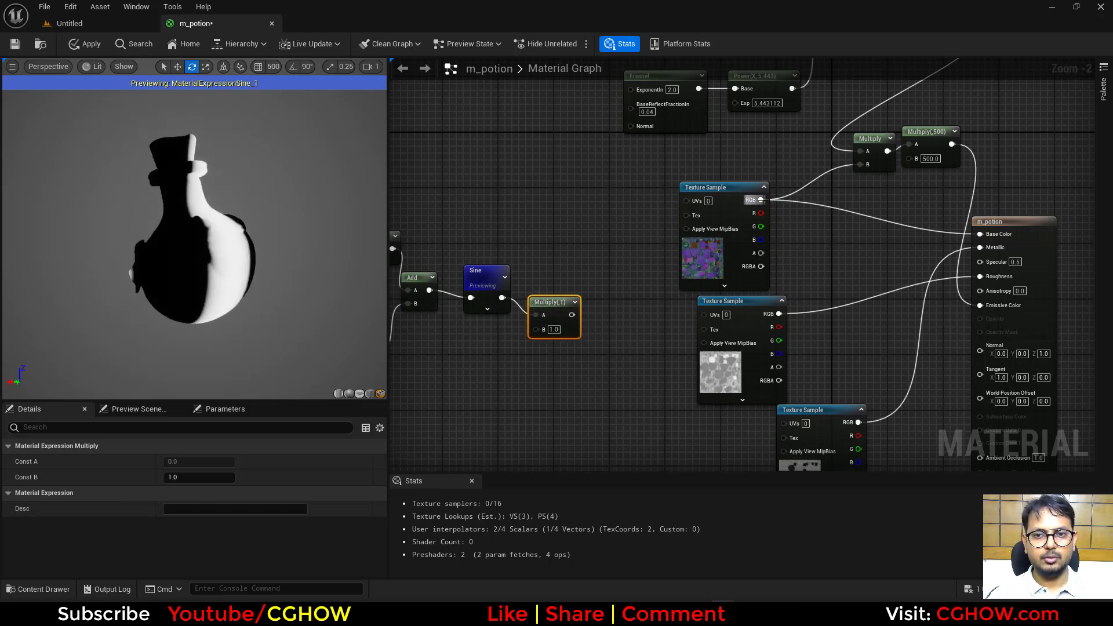
drag(760, 199, 544, 342)
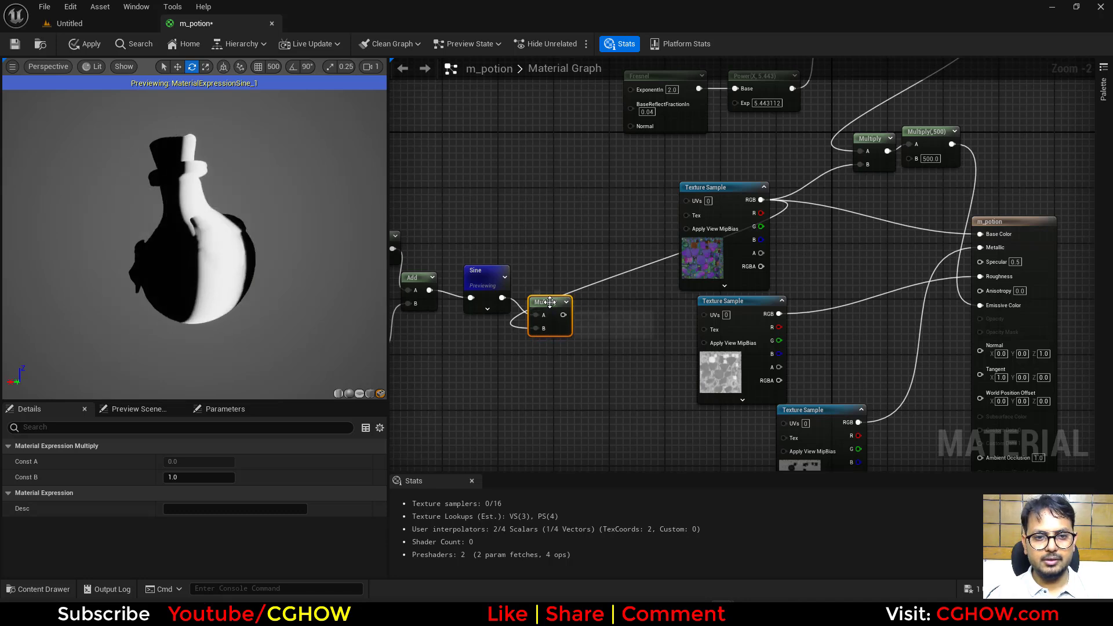
key(space)
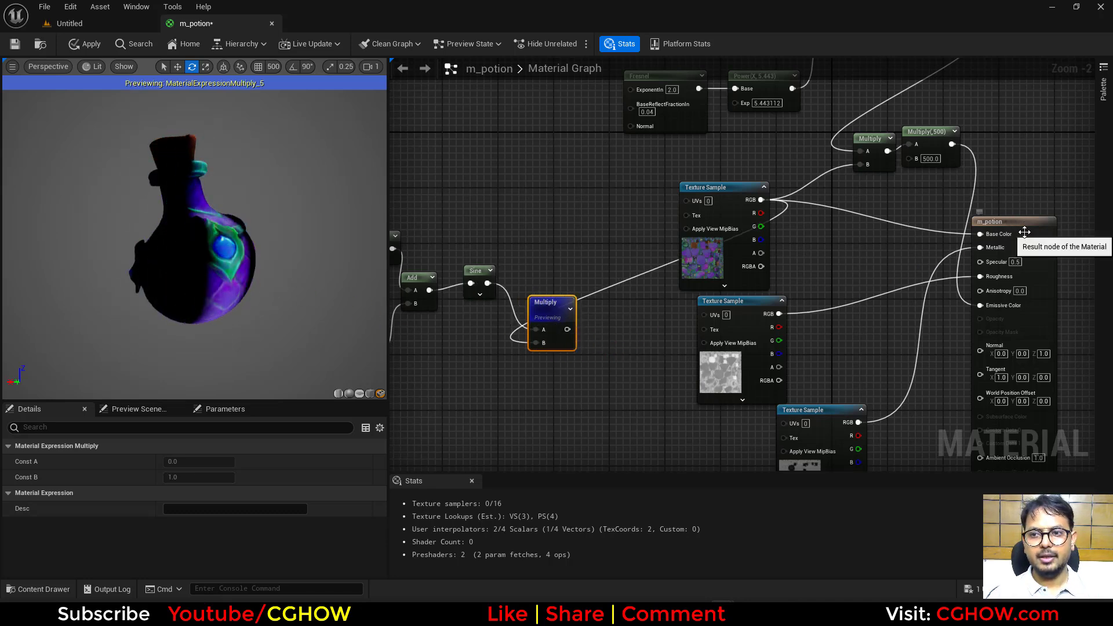
- Make room before the m_potion result node and connect the Sine-masked texture Multiply to another new Multiply node
drag(986, 220, 1034, 221)
key(m)
click(613, 307)
drag(567, 330, 875, 260)
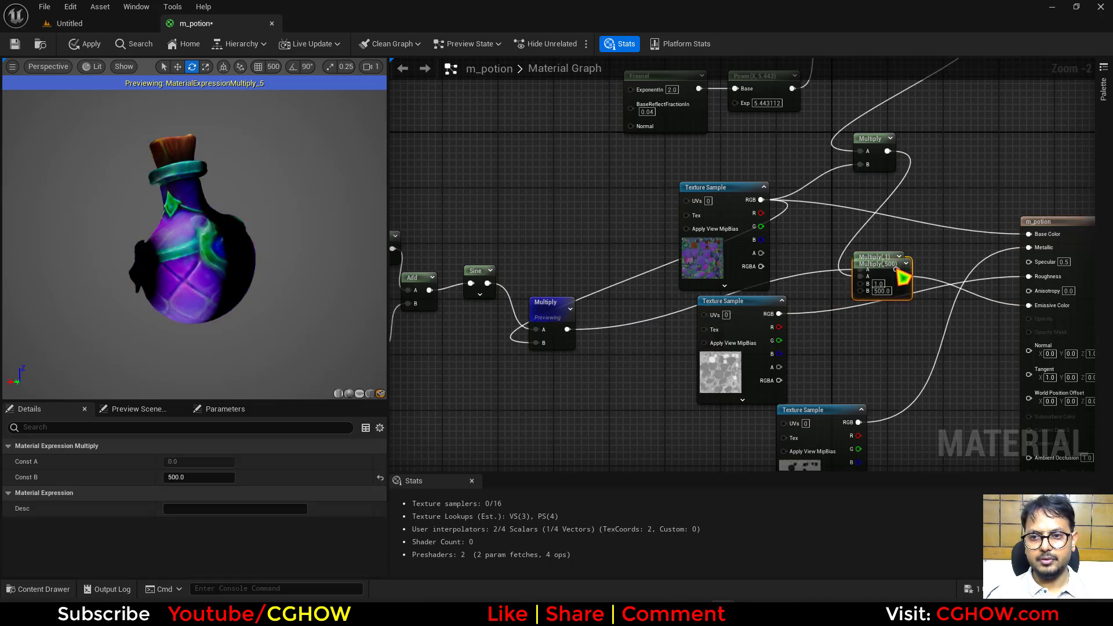